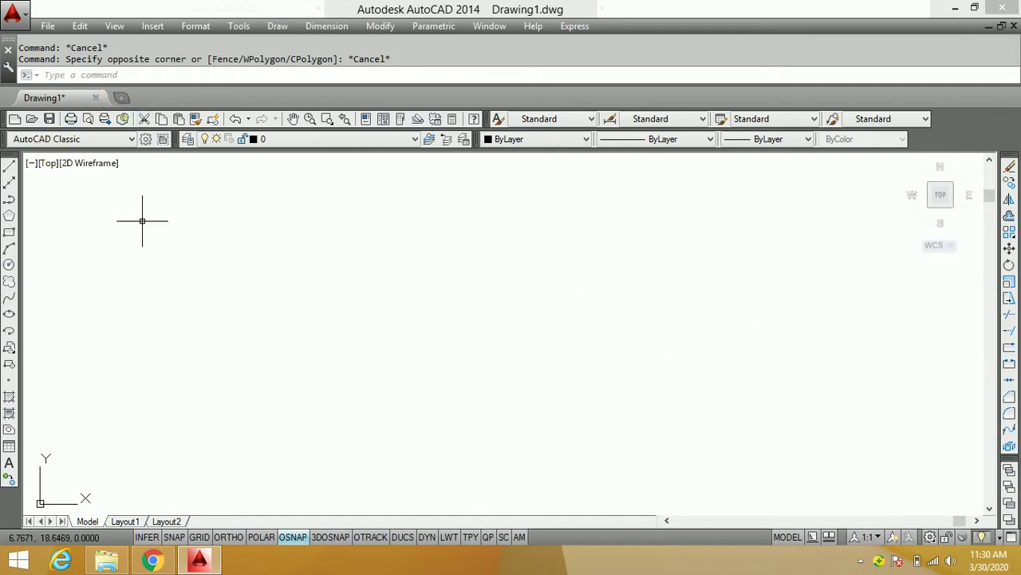
Show the Draw menu's Arc submenu, which lists the methods from 3 Points to Continue
{"action": "left_click", "coordinate": [271, 27]}
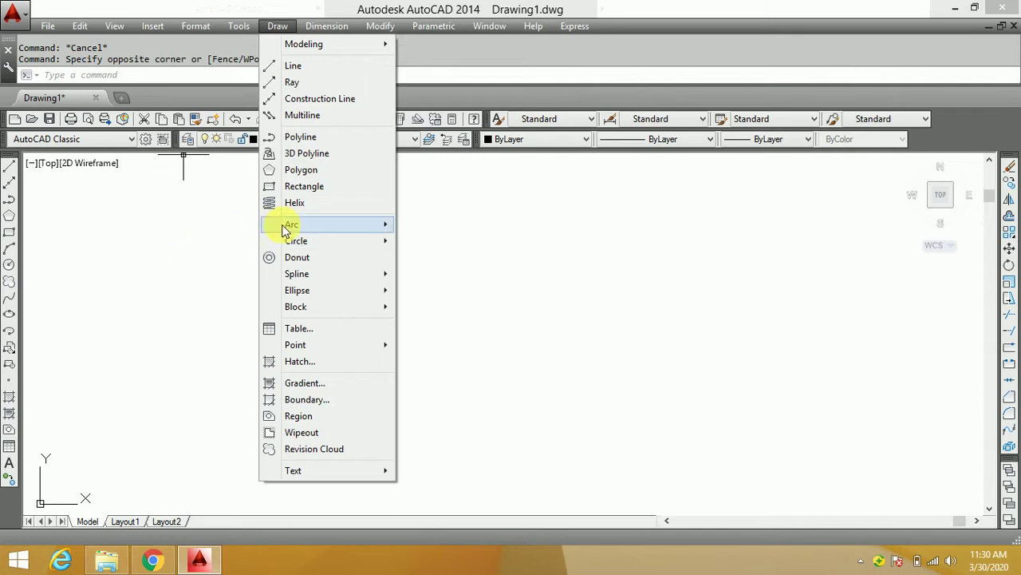
{"action": "mouse_move", "coordinate": [291, 224]}
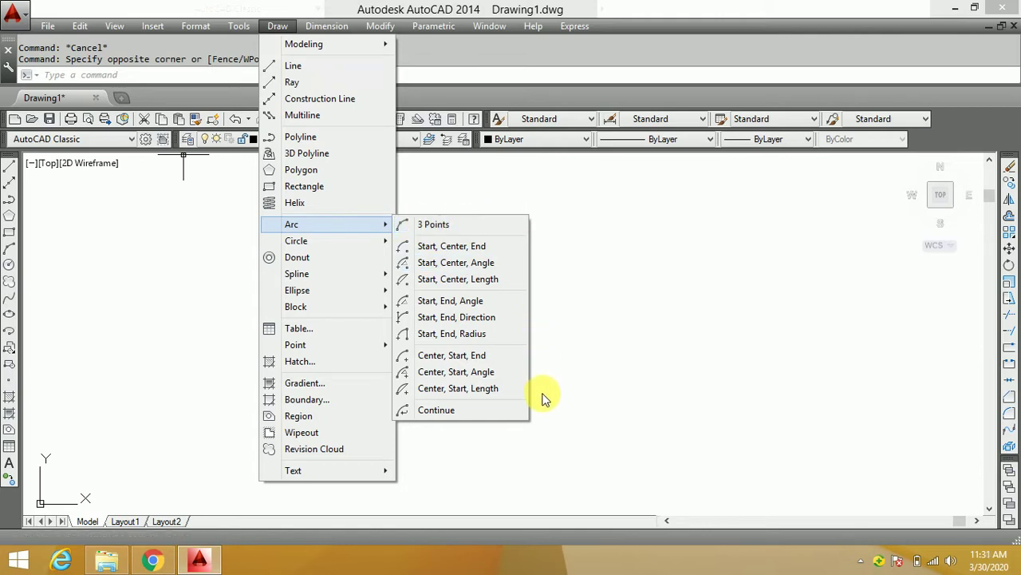
Start a 3 Points arc at 0,0 with its second point at 10,5
{"action": "left_click", "coordinate": [442, 225]}
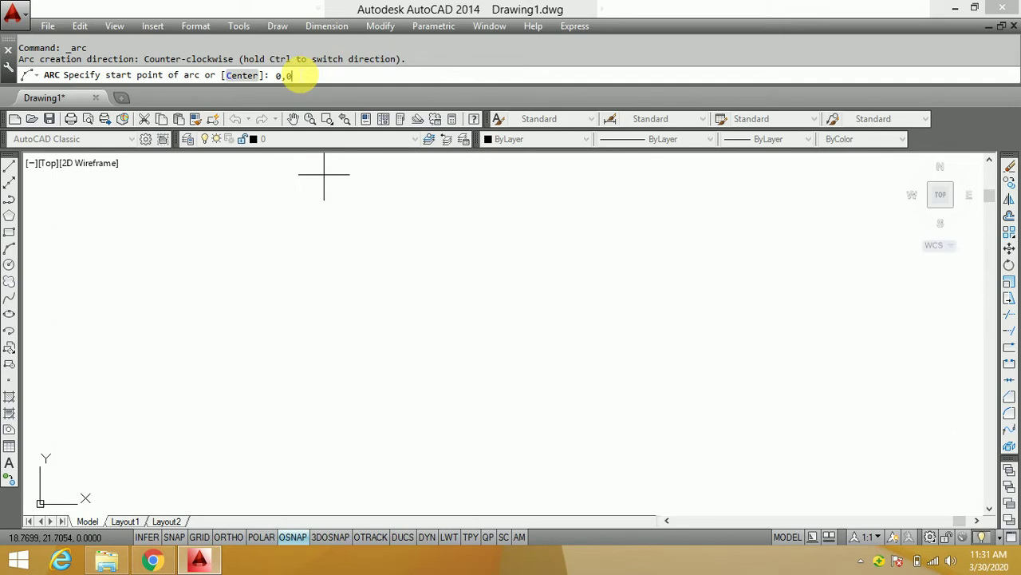
{"action": "key", "text": "Return"}
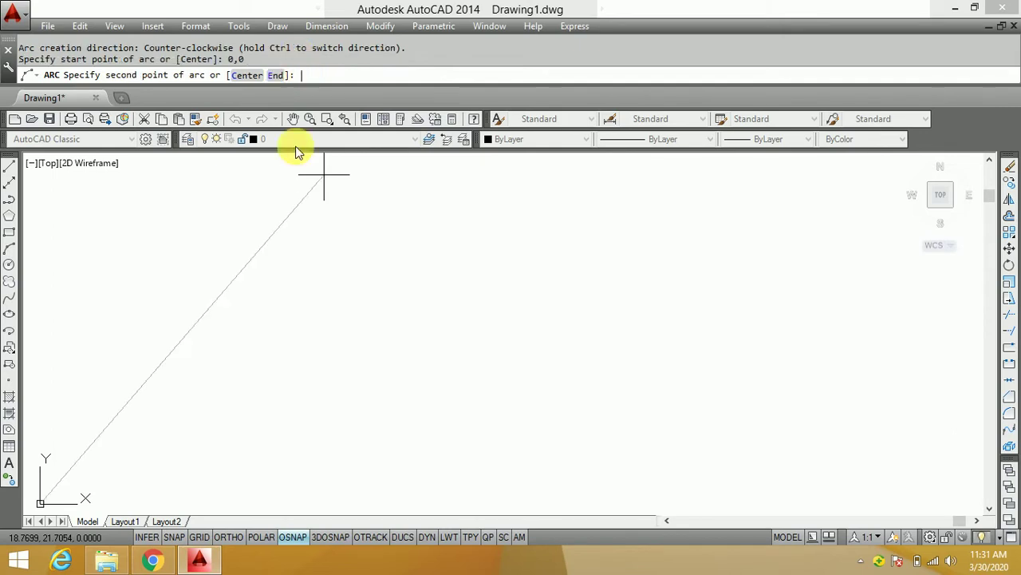
{"action": "scroll", "coordinate": [326, 175], "scroll_direction": "down", "scroll_amount": 4}
{"action": "type", "text": "10."}
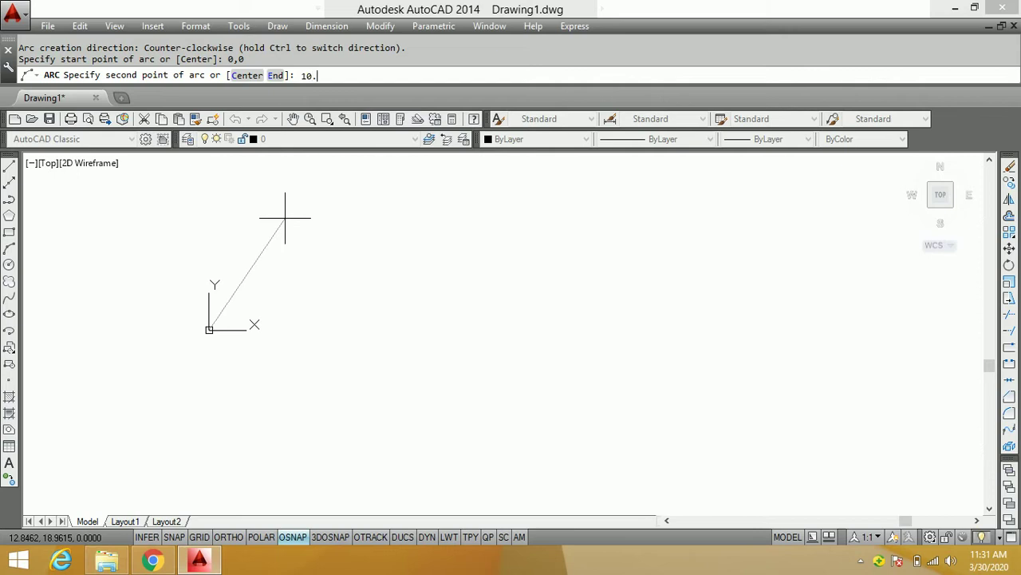
{"action": "type", "text": "5"}
{"action": "key", "text": "BackSpace"}
{"action": "key", "text": "BackSpace"}
{"action": "type", "text": "5"}
{"action": "key", "text": "Return"}
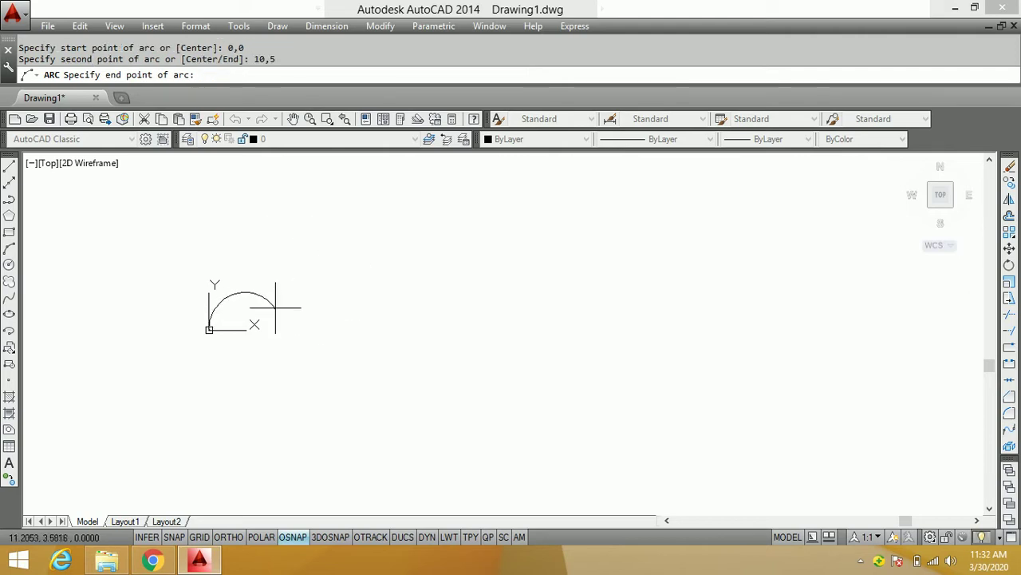
Finish the three-point arc with its end point at 20,15
{"action": "scroll", "coordinate": [281, 312], "scroll_direction": "up", "scroll_amount": 5}
{"action": "scroll", "coordinate": [154, 296], "scroll_direction": "up", "scroll_amount": 3}
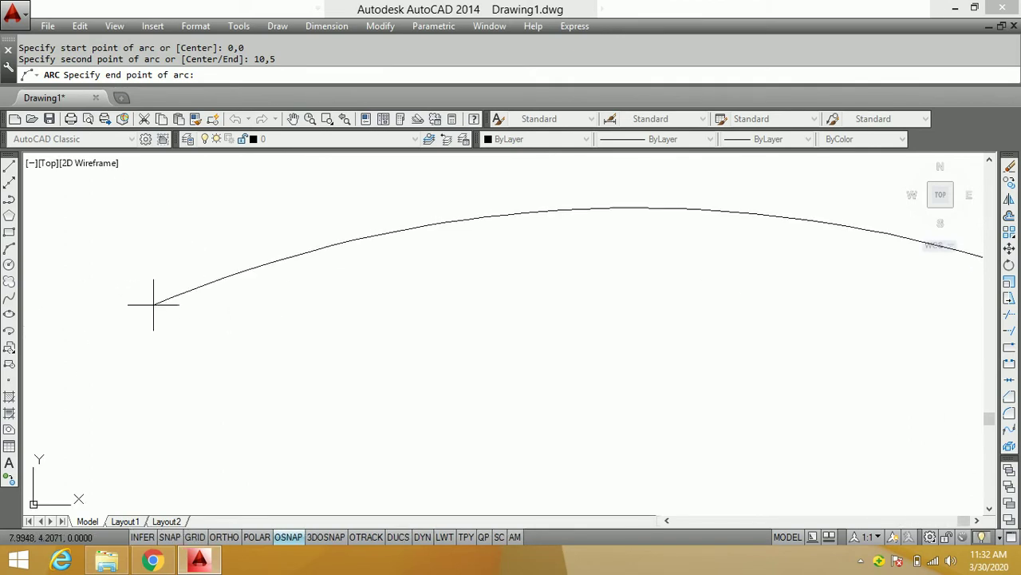
{"action": "scroll", "coordinate": [274, 319], "scroll_direction": "down", "scroll_amount": 4}
{"action": "scroll", "coordinate": [287, 301], "scroll_direction": "down", "scroll_amount": 3}
{"action": "scroll", "coordinate": [299, 306], "scroll_direction": "down", "scroll_amount": 2}
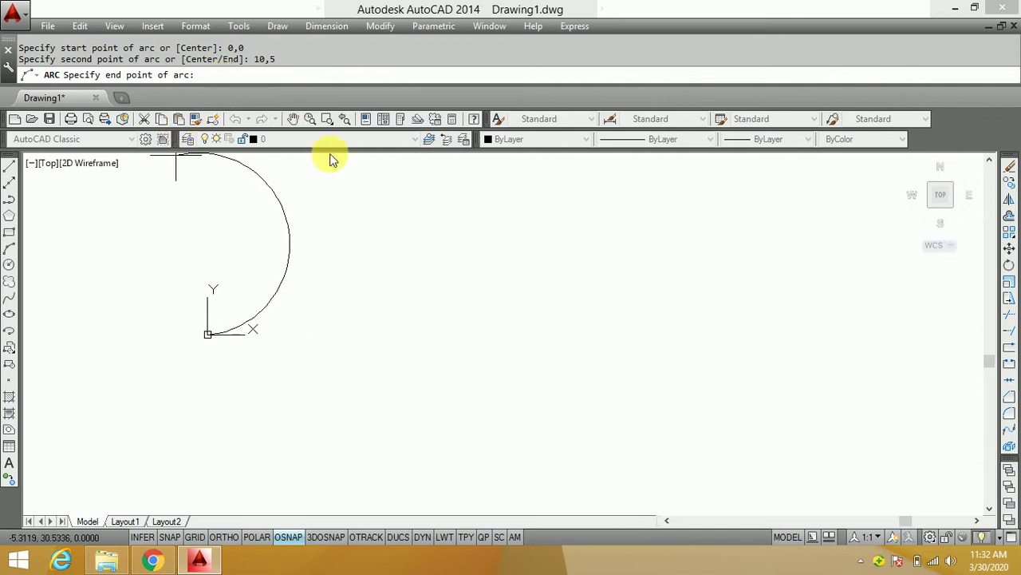
{"action": "type", "text": "20,15"}
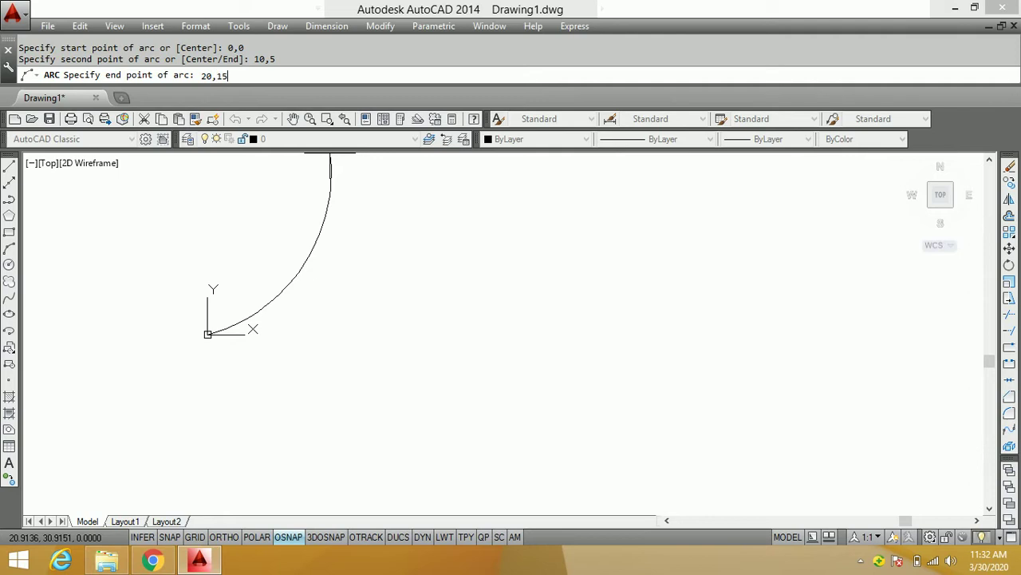
{"action": "key", "text": "Return"}
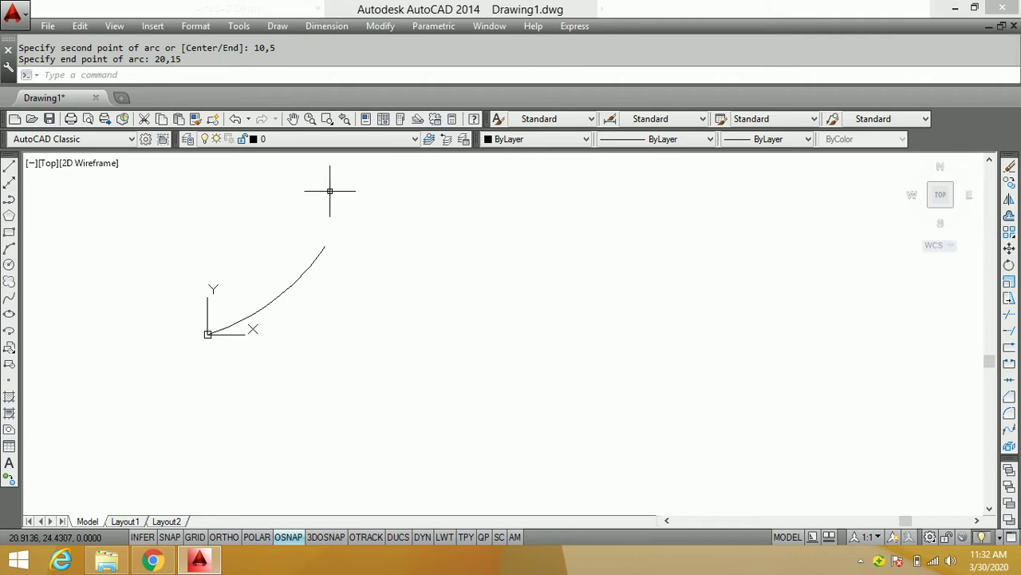
Draw a second freehand 3 Points arc to the right of the first
{"action": "left_click", "coordinate": [274, 27]}
{"action": "mouse_move", "coordinate": [292, 224]}
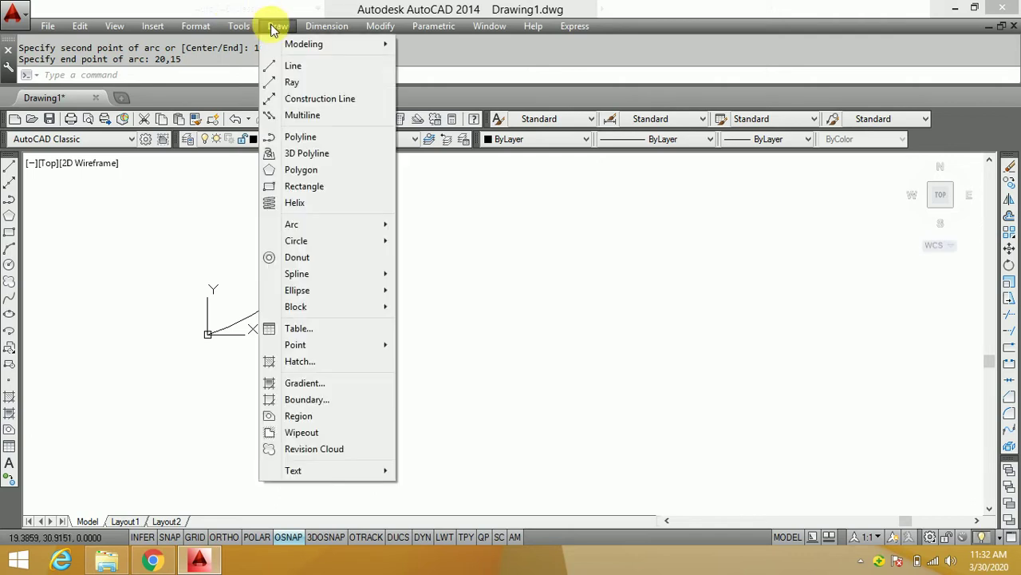
{"action": "left_click", "coordinate": [466, 227]}
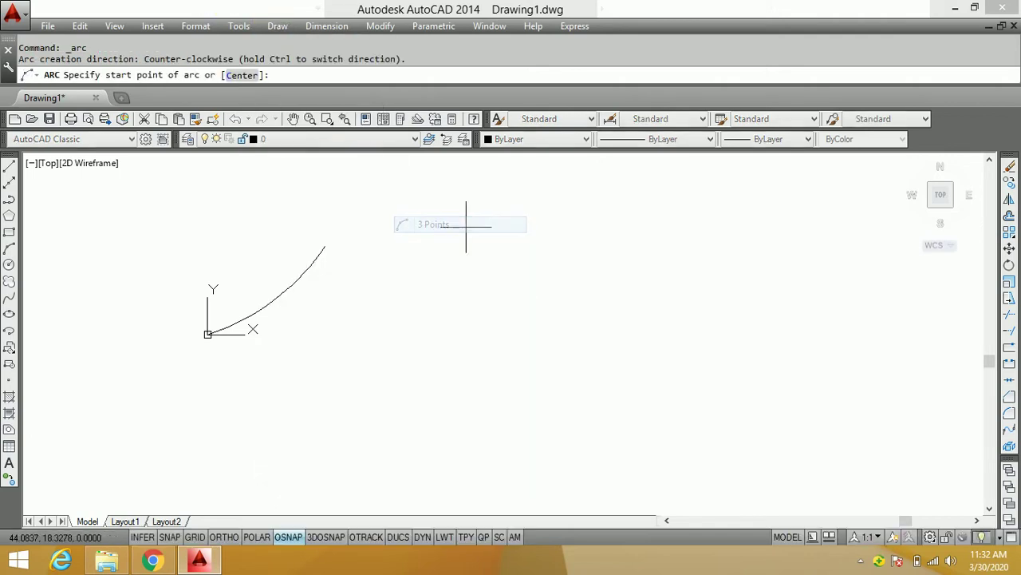
{"action": "left_click", "coordinate": [471, 246]}
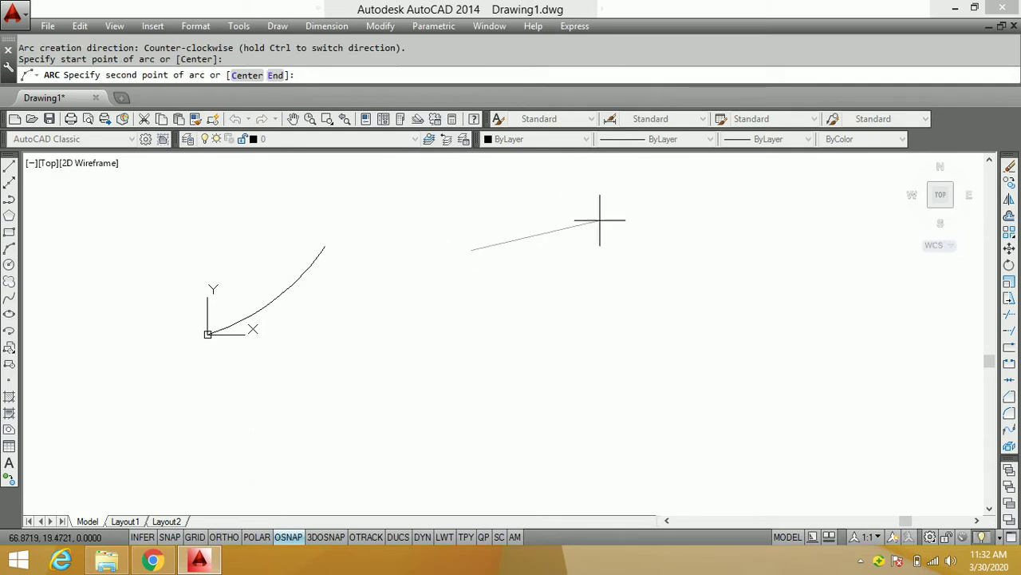
{"action": "left_click", "coordinate": [624, 235]}
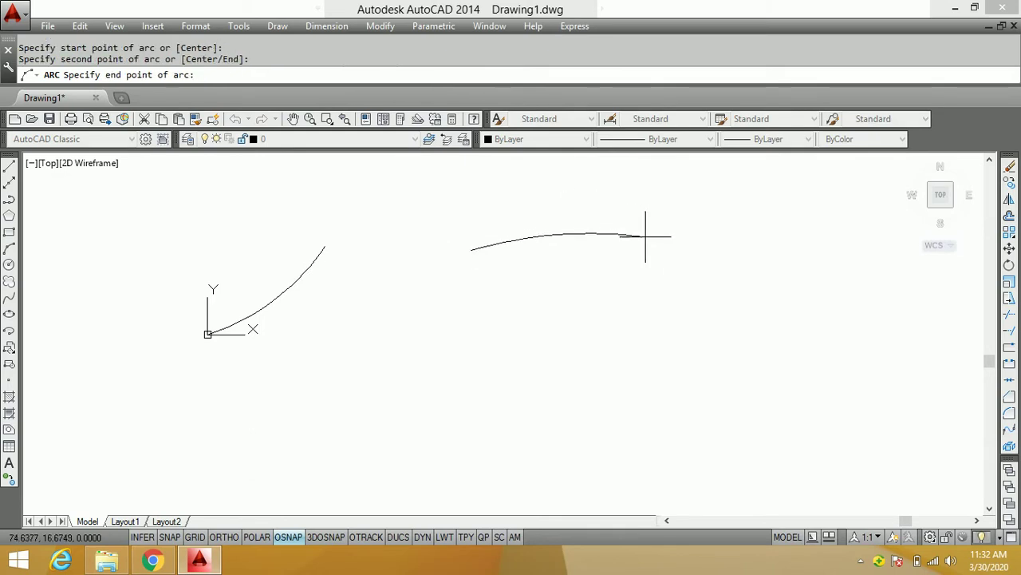
{"action": "left_click", "coordinate": [706, 342]}
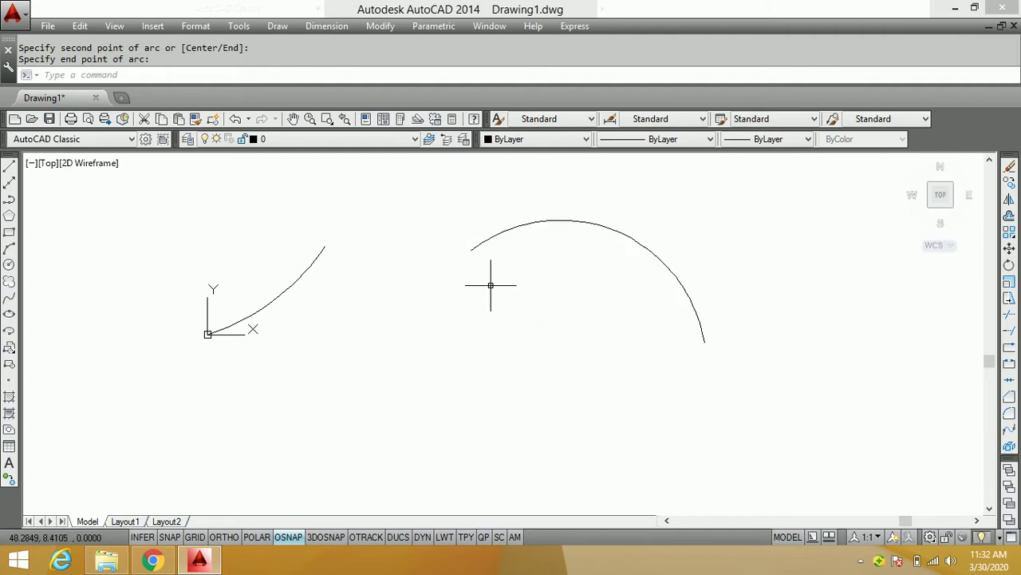
Select everything with Ctrl+A and delete both arcs
{"action": "key", "text": "ctrl+a"}
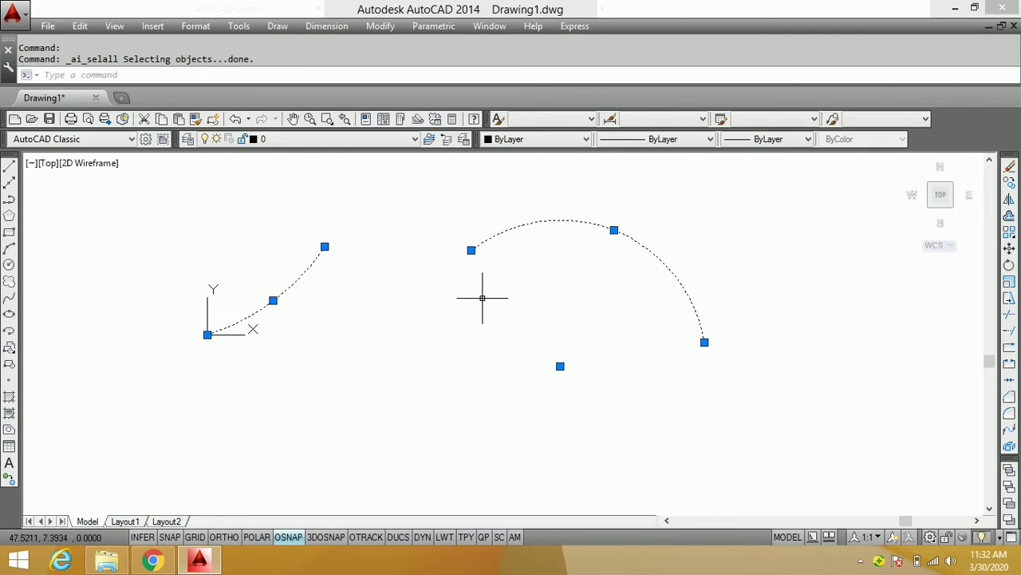
{"action": "left_click", "coordinate": [436, 354]}
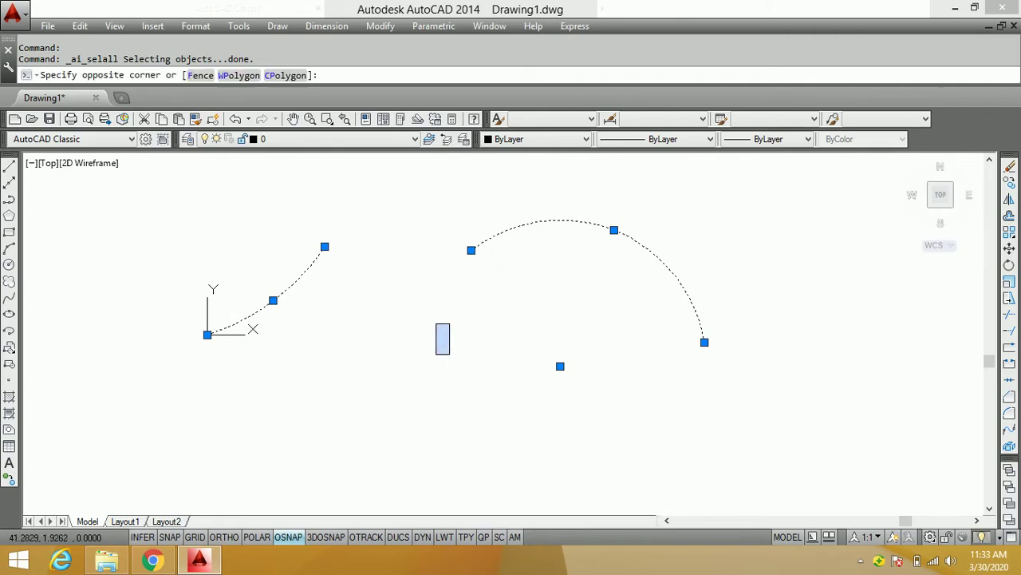
{"action": "key", "text": "Delete"}
{"action": "key", "text": "Escape"}
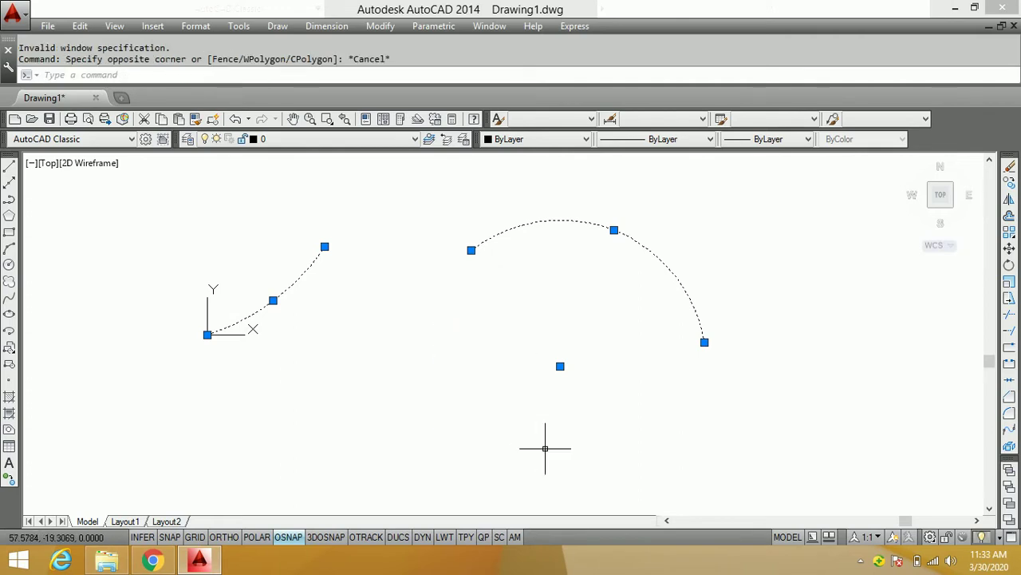
{"action": "key", "text": "Delete"}
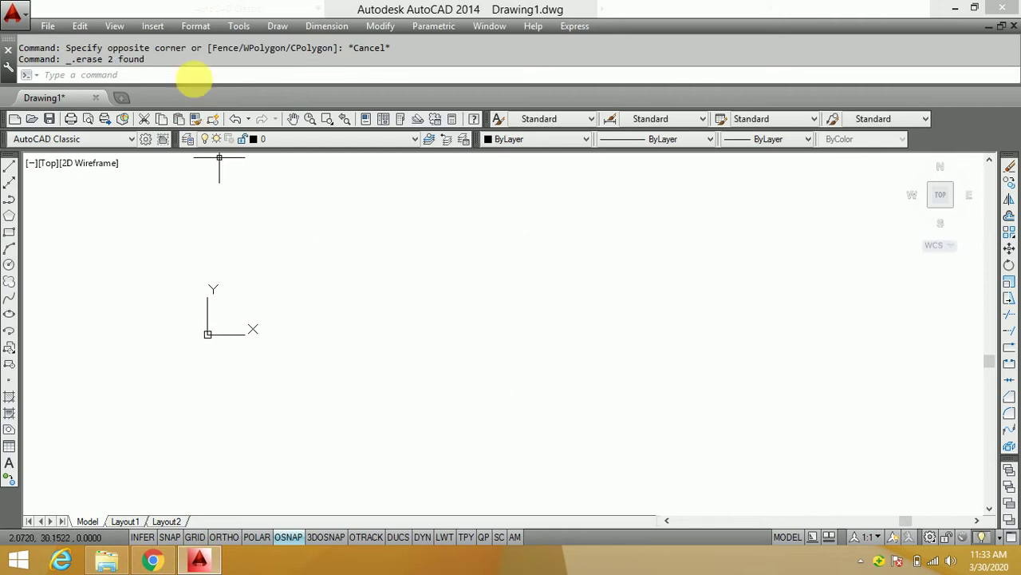
{"action": "left_click", "coordinate": [278, 24]}
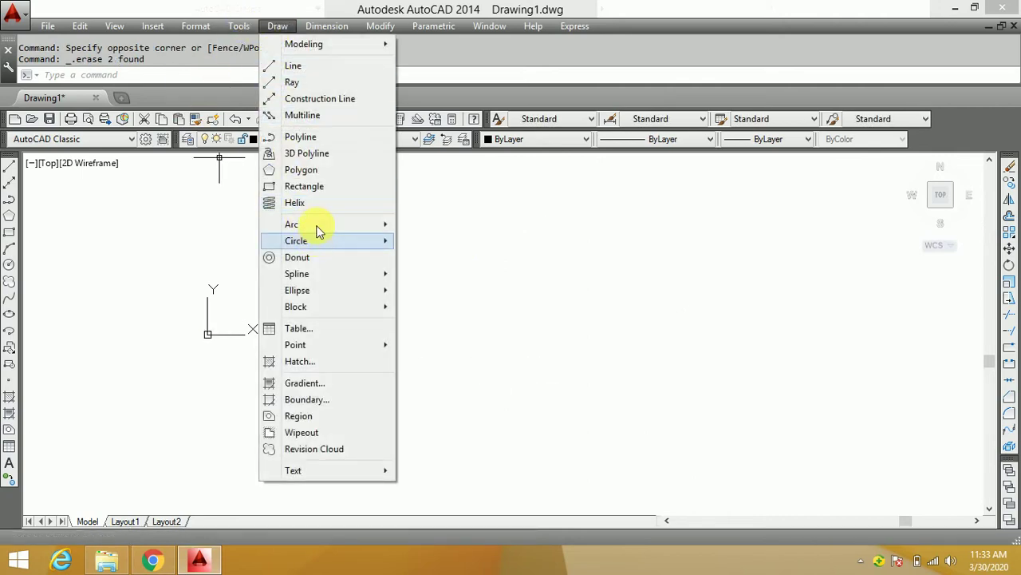
{"action": "mouse_move", "coordinate": [291, 225]}
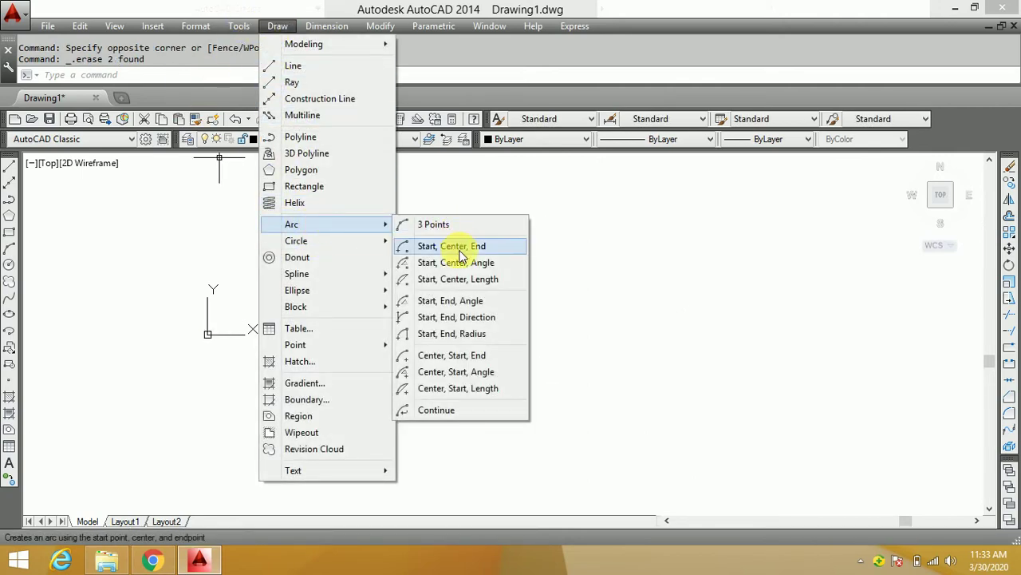
Draw a start-center-end arc from 0,0 around center 10,0, ending at 20,0
{"action": "left_click", "coordinate": [459, 254]}
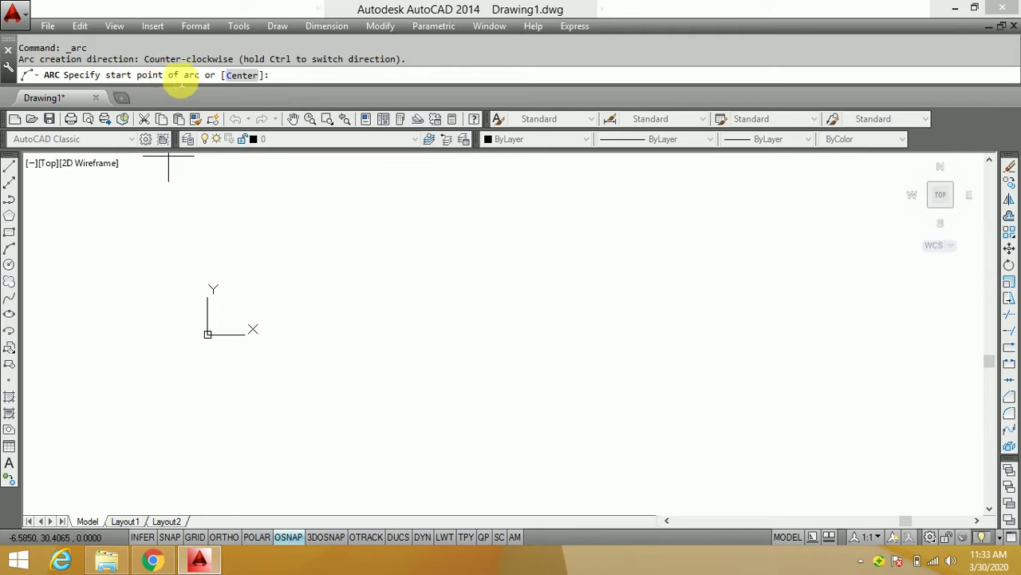
{"action": "type", "text": "c"}
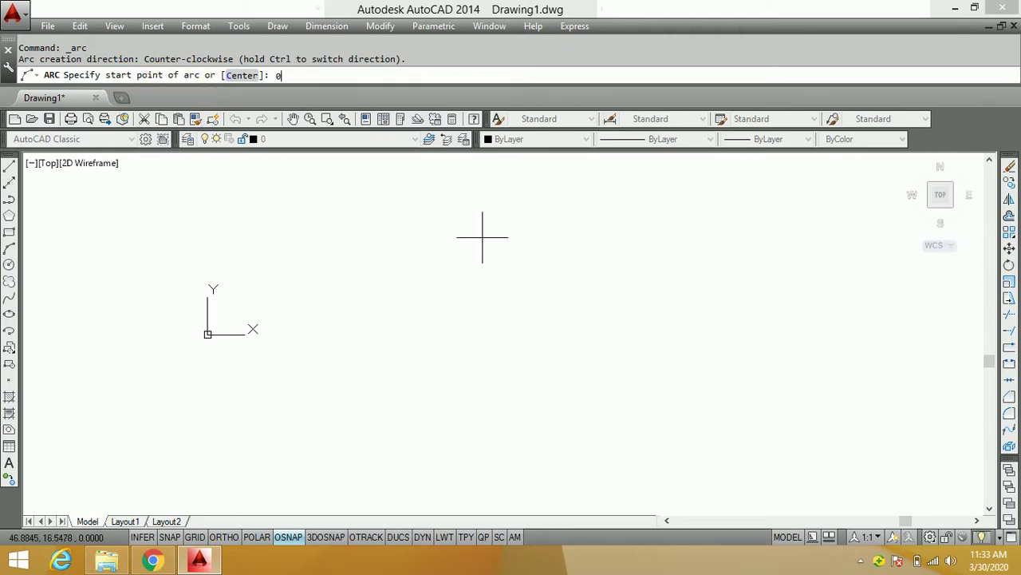
{"action": "type", "text": "0"}
{"action": "key", "text": "Return"}
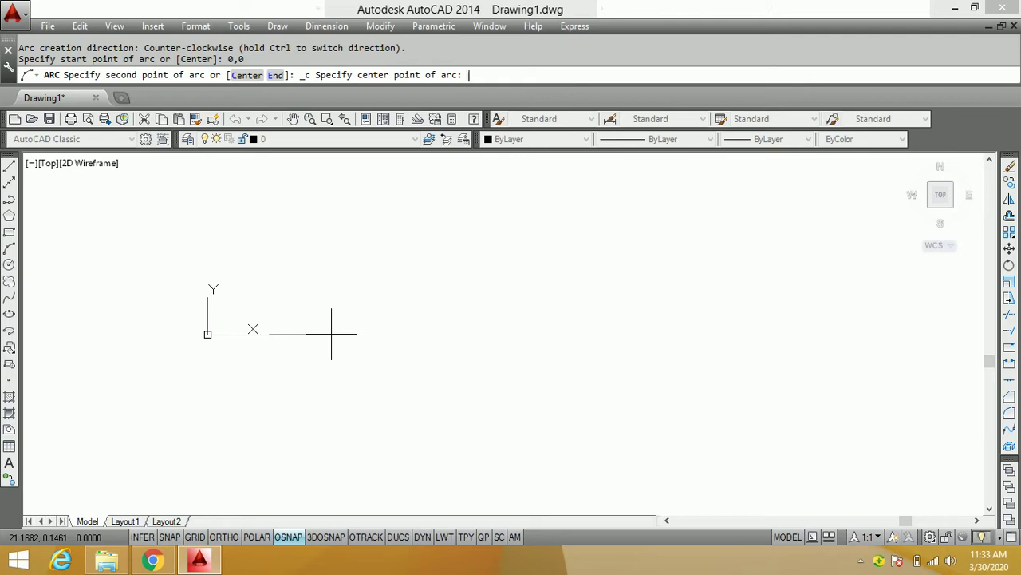
{"action": "type", "text": "0"}
{"action": "key", "text": "Return"}
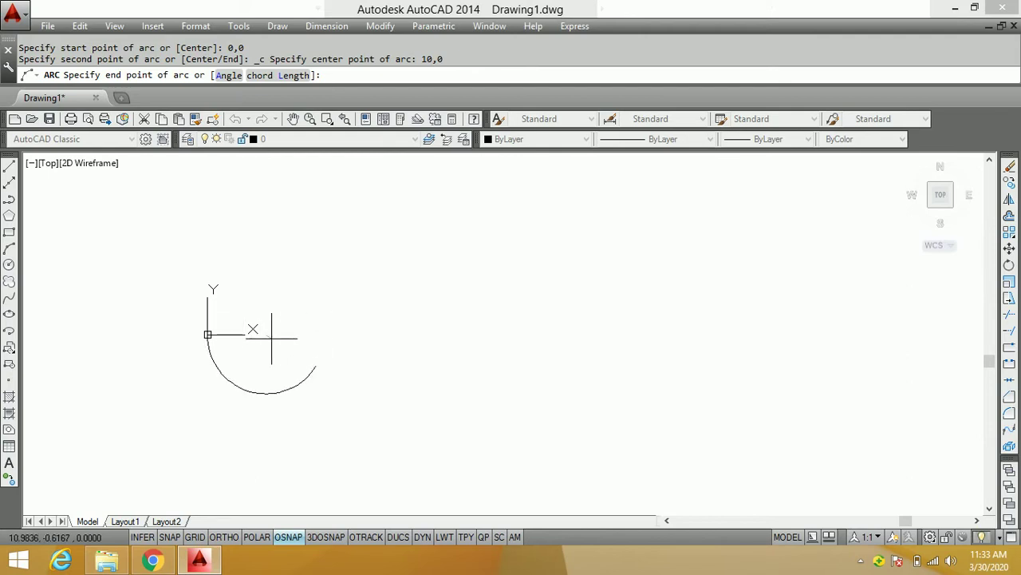
{"action": "scroll", "coordinate": [268, 342], "scroll_direction": "up", "scroll_amount": 2}
{"action": "scroll", "coordinate": [266, 342], "scroll_direction": "up", "scroll_amount": 2}
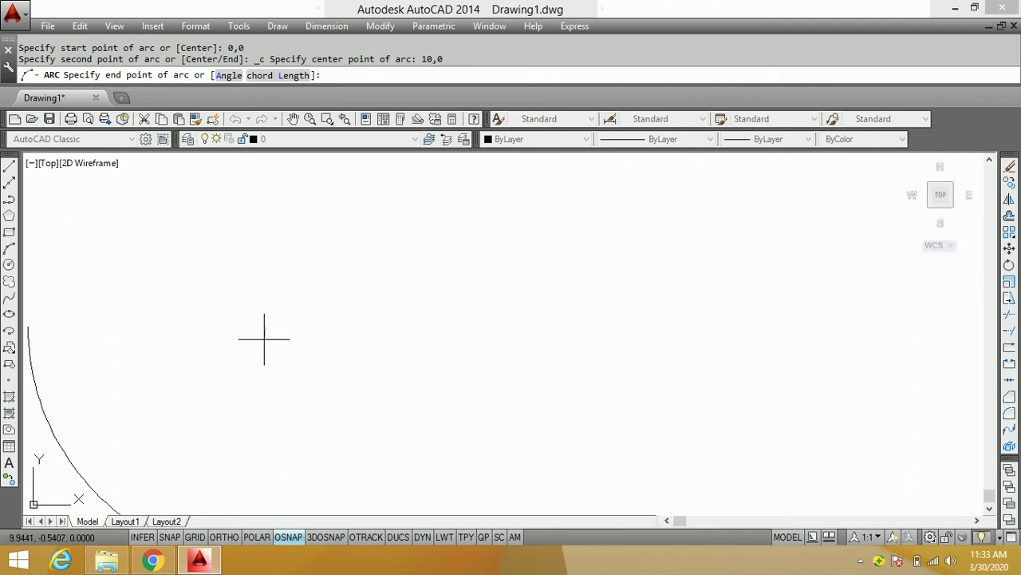
{"action": "scroll", "coordinate": [267, 328], "scroll_direction": "down", "scroll_amount": 4}
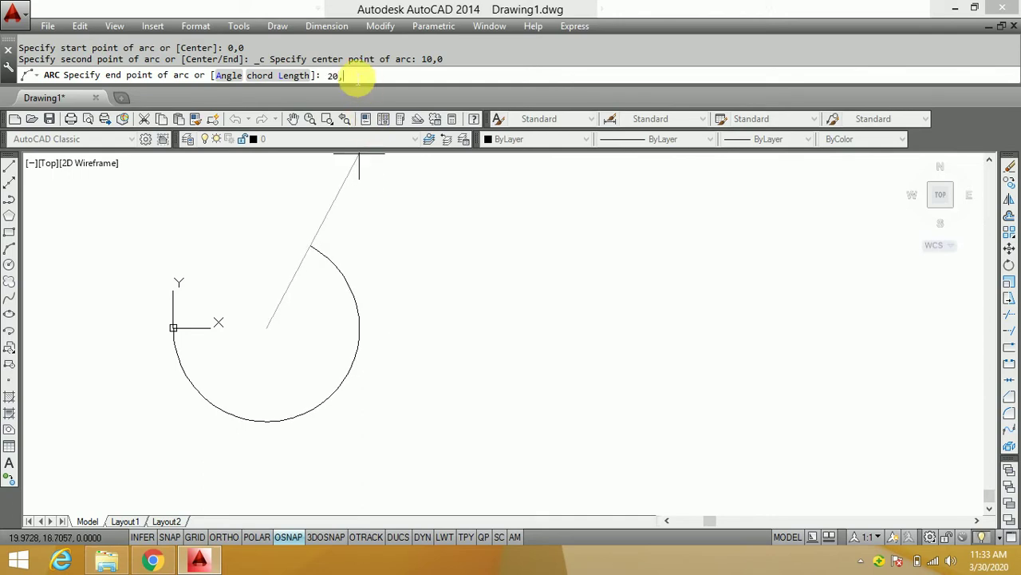
{"action": "key", "text": "Return"}
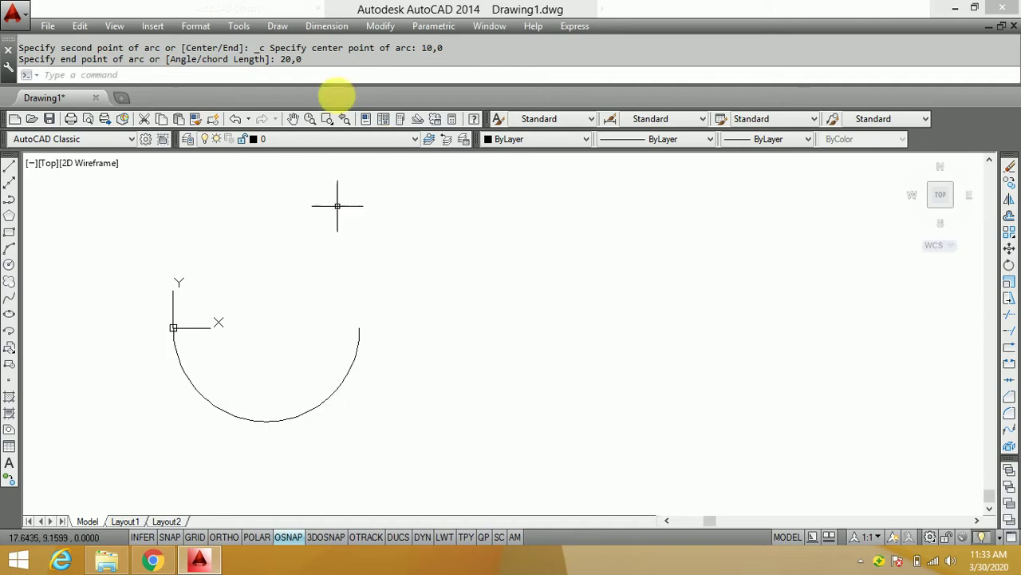
{"action": "left_click", "coordinate": [326, 25]}
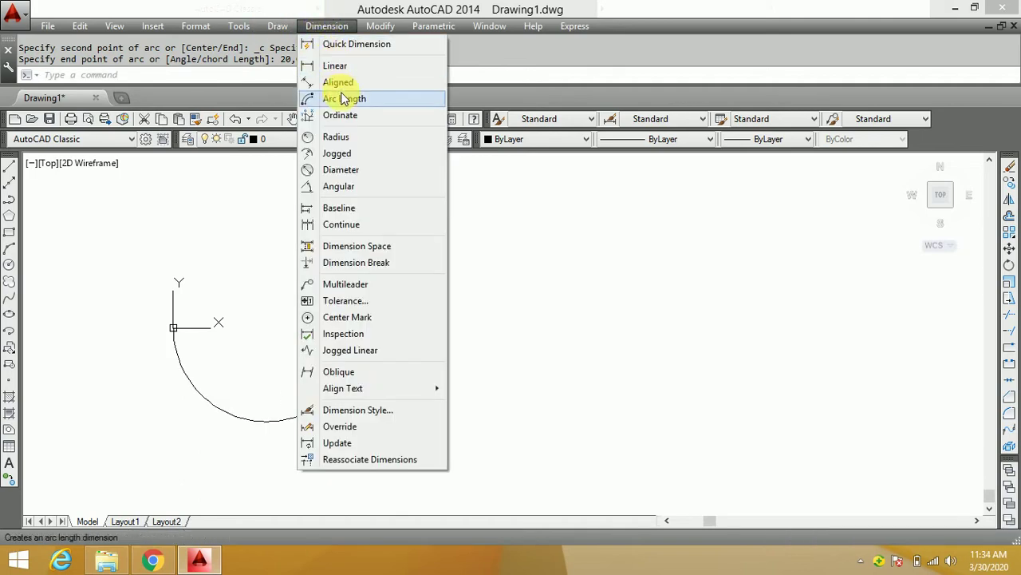
Add a radius dimension to the arc, showing R10
{"action": "left_click", "coordinate": [343, 137]}
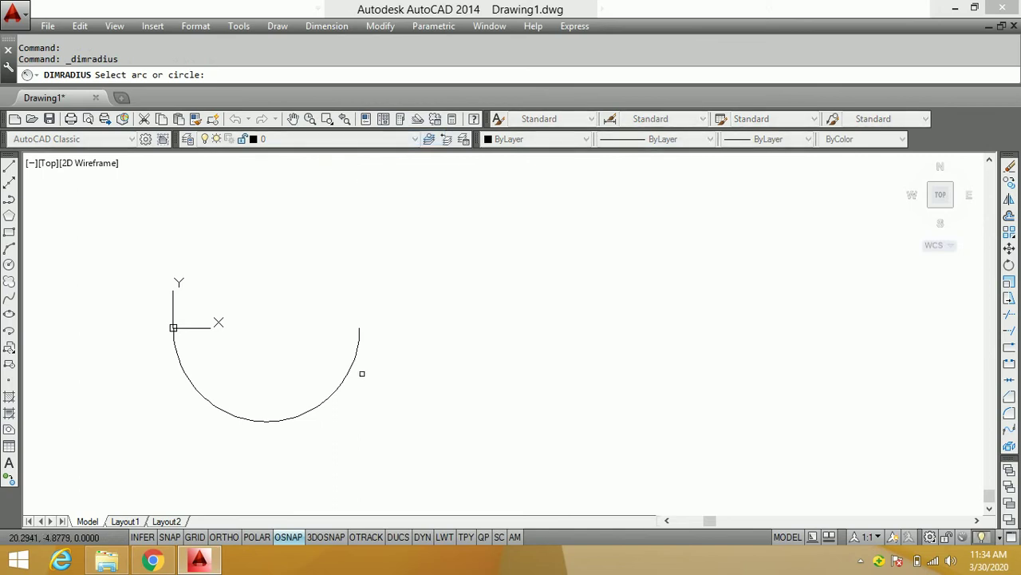
{"action": "left_click", "coordinate": [351, 371]}
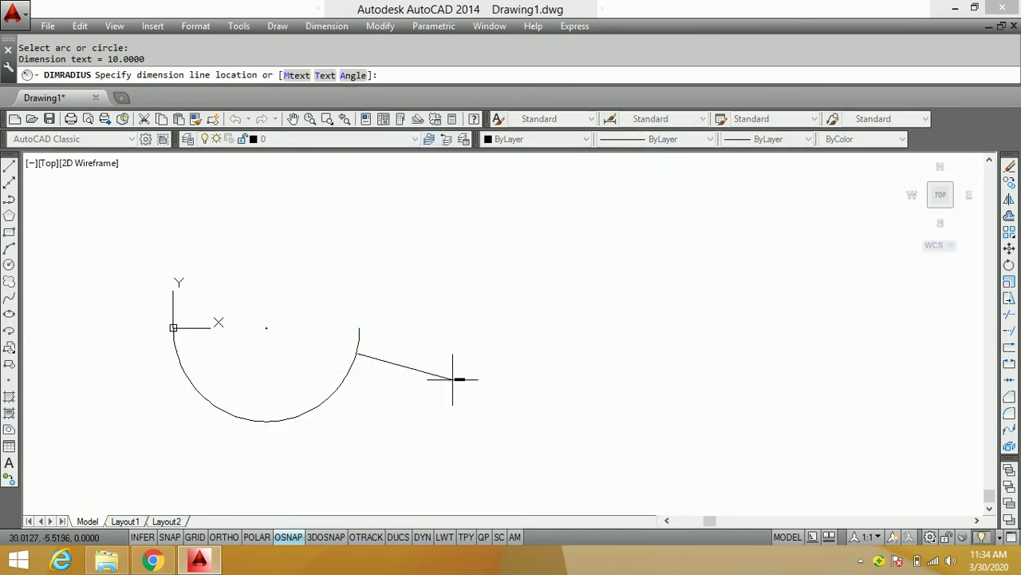
{"action": "scroll", "coordinate": [430, 369], "scroll_direction": "up", "scroll_amount": 3}
{"action": "scroll", "coordinate": [445, 392], "scroll_direction": "up", "scroll_amount": 1}
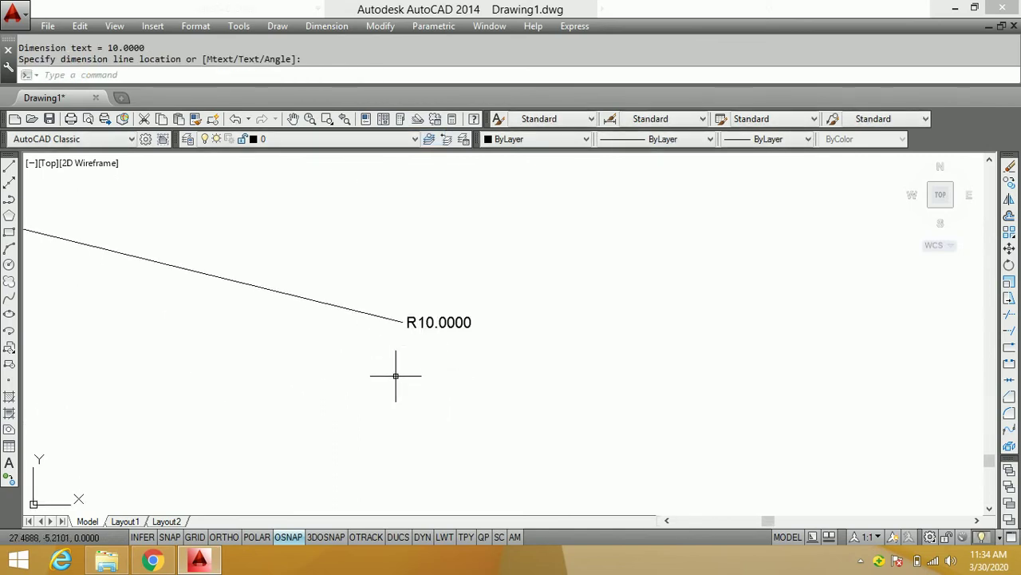
{"action": "scroll", "coordinate": [396, 374], "scroll_direction": "up", "scroll_amount": 1}
{"action": "scroll", "coordinate": [390, 338], "scroll_direction": "up", "scroll_amount": 1}
{"action": "scroll", "coordinate": [406, 326], "scroll_direction": "down", "scroll_amount": 4}
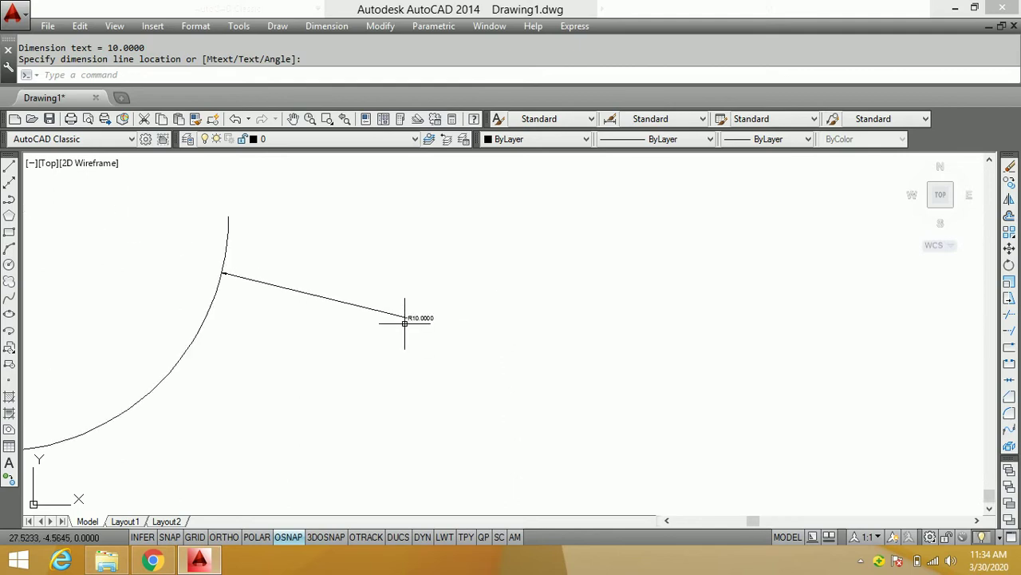
{"action": "mouse_move", "coordinate": [406, 327]}
{"action": "middle_mouse_down"}
{"action": "mouse_move", "coordinate": [534, 285]}
{"action": "mouse_move", "coordinate": [615, 282]}
{"action": "middle_mouse_up"}
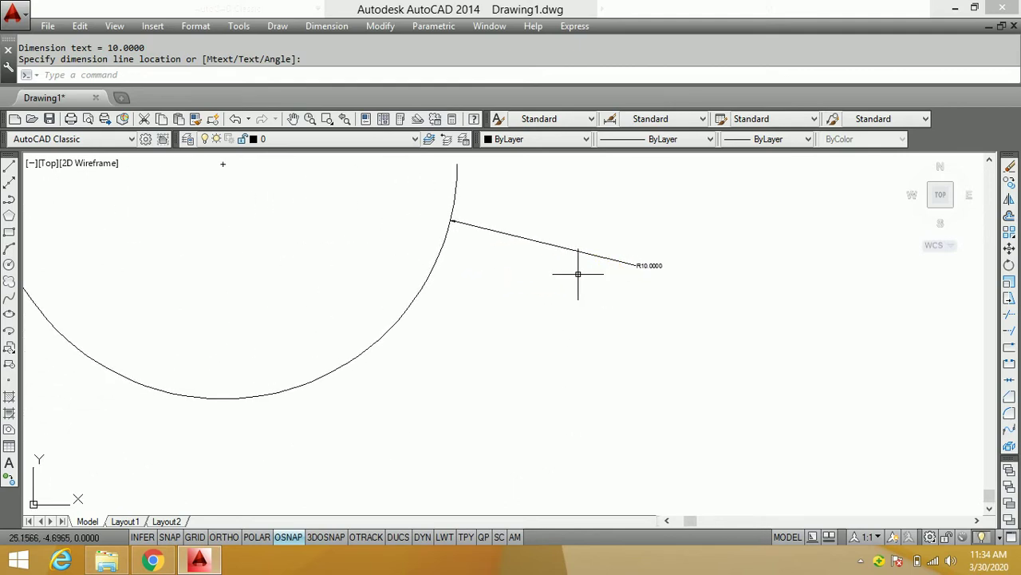
{"action": "scroll", "coordinate": [495, 275], "scroll_direction": "down", "scroll_amount": 3}
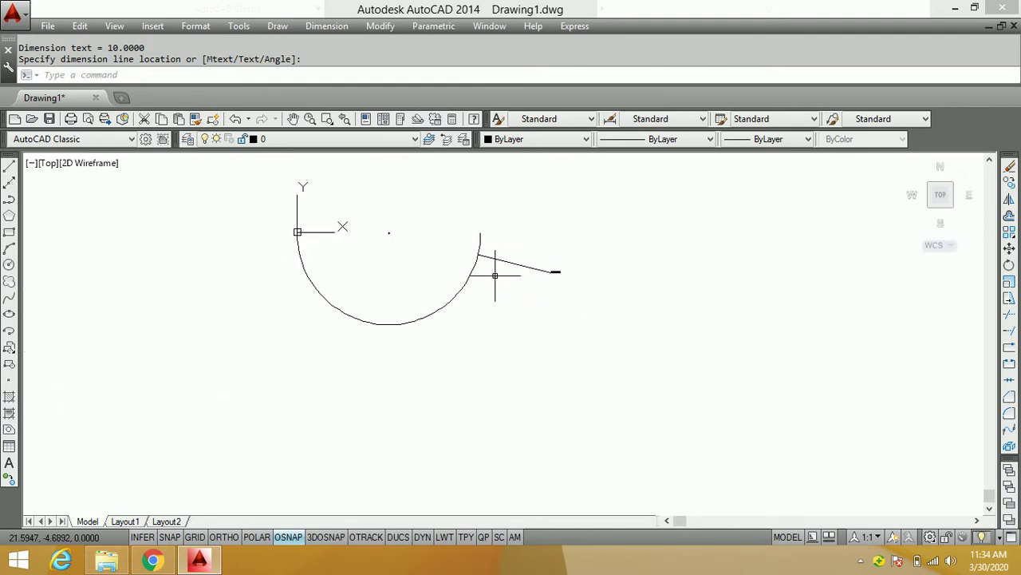
{"action": "left_click", "coordinate": [550, 271]}
Erase the radius dimension and the arc, leaving the drawing empty
{"action": "left_click", "coordinate": [547, 269]}
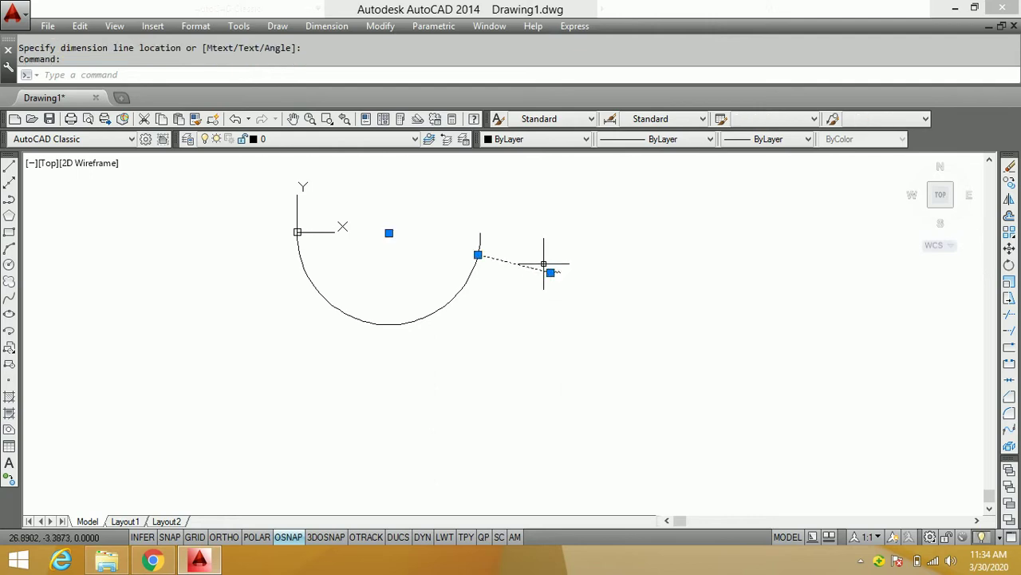
{"action": "key", "text": "Delete"}
{"action": "key", "text": "ctrl+a"}
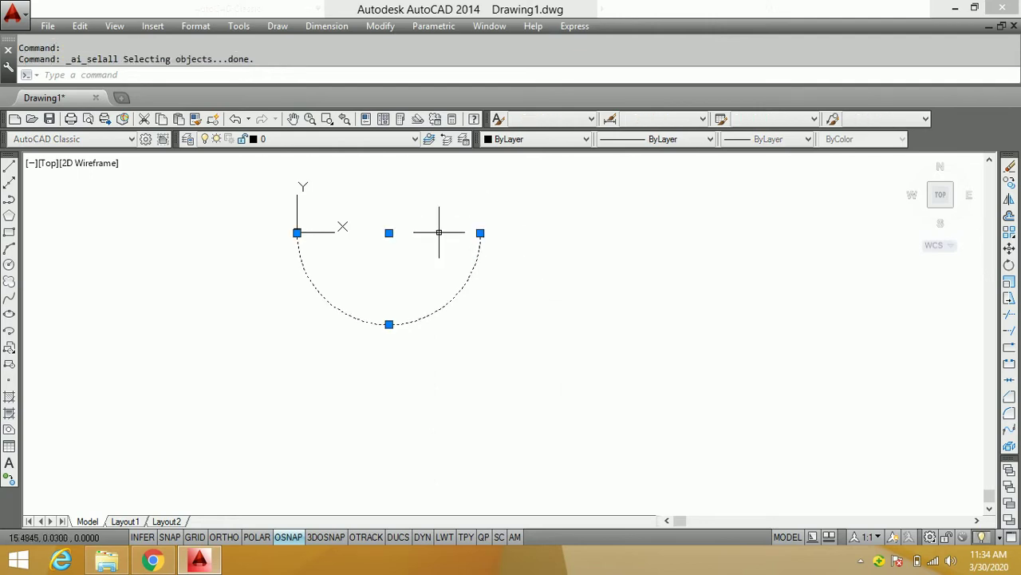
{"action": "key", "text": "Delete"}
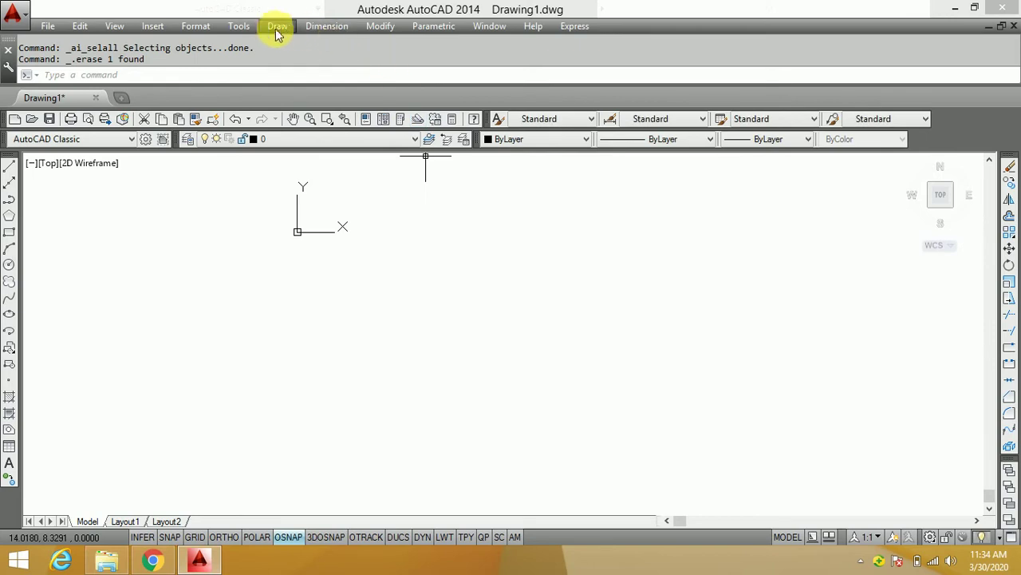
{"action": "left_click", "coordinate": [277, 25]}
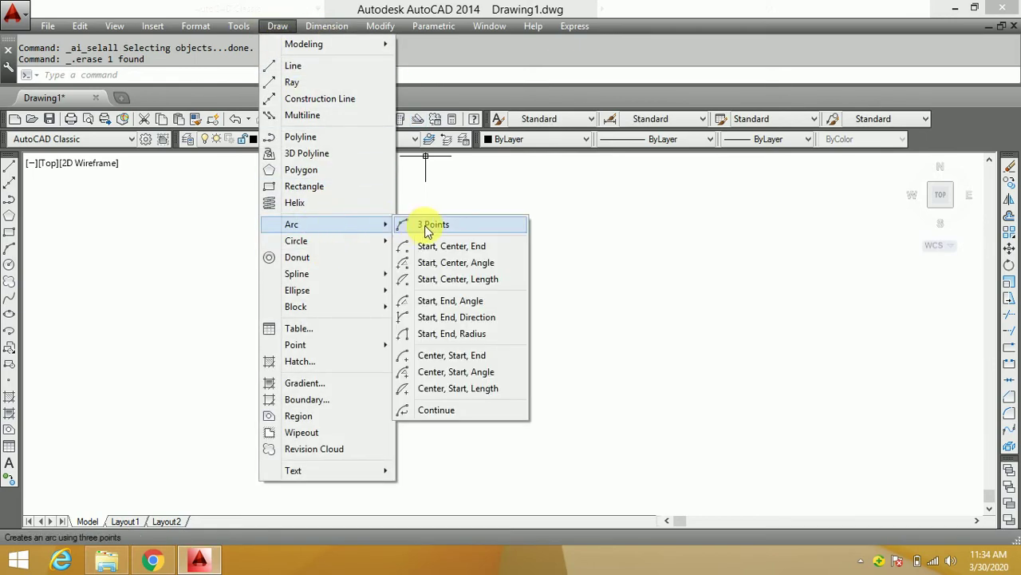
{"action": "mouse_move", "coordinate": [292, 224]}
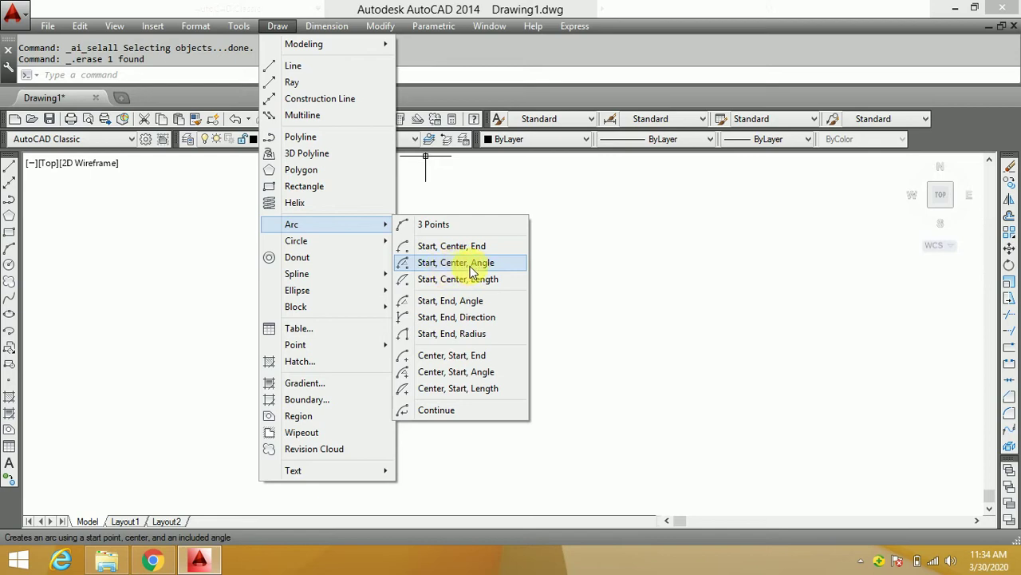
Draw a Start, Center, Angle arc from 0,0, centred on 10,0, sweeping 330 degrees
{"action": "left_click", "coordinate": [460, 272]}
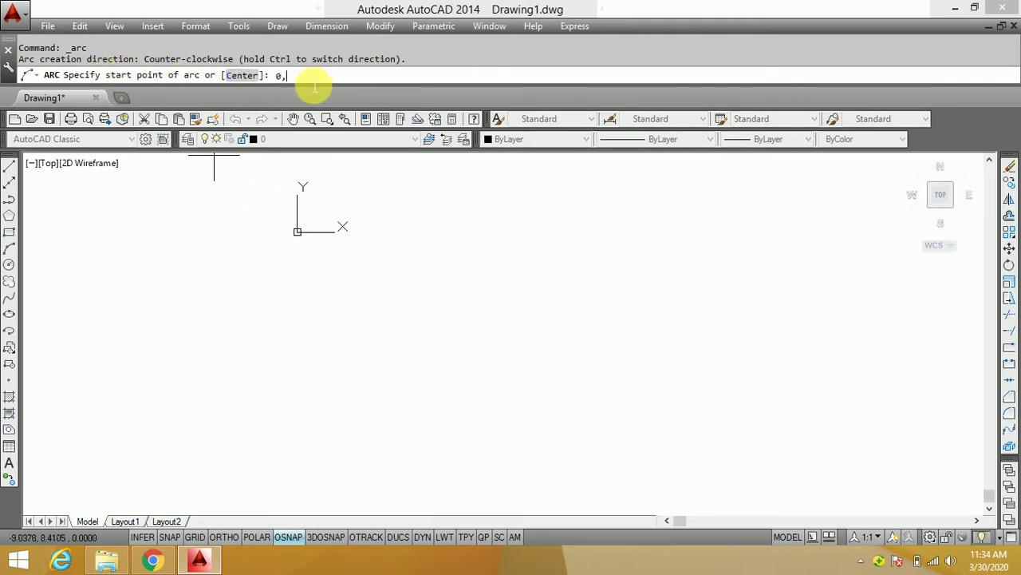
{"action": "key", "text": "Return"}
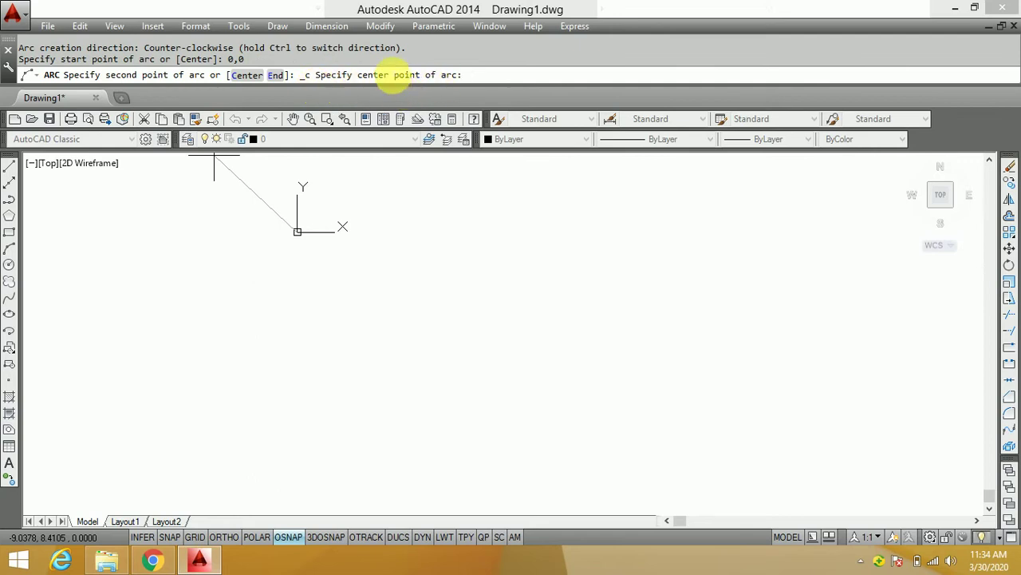
{"action": "scroll", "coordinate": [497, 269], "scroll_direction": "down", "scroll_amount": 1}
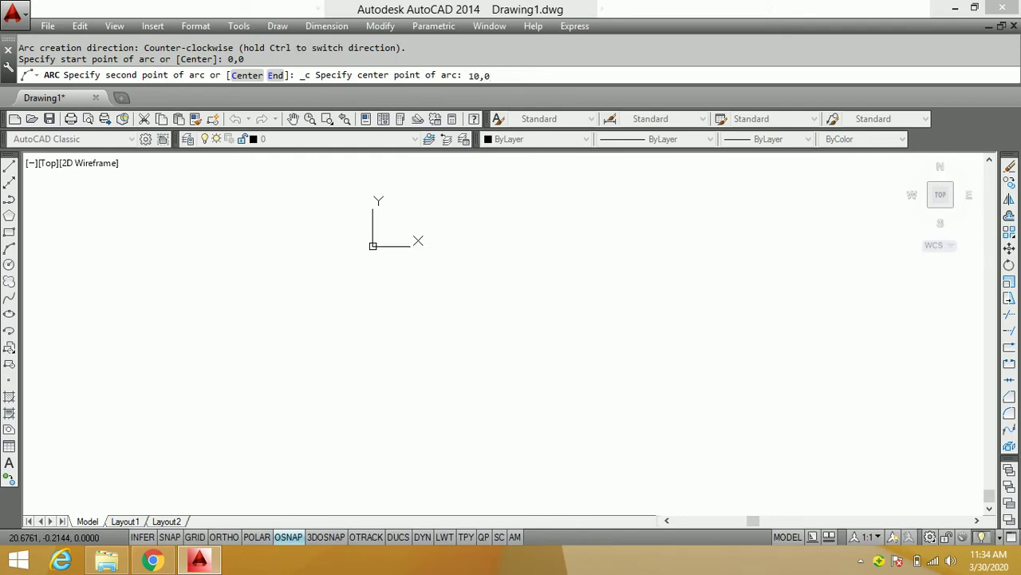
{"action": "key", "text": "Return"}
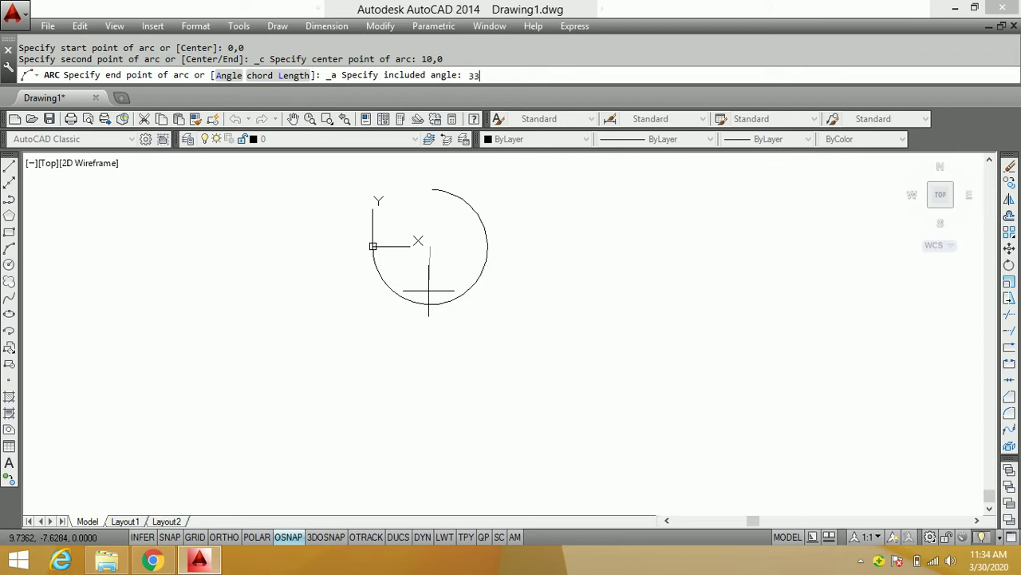
{"action": "key", "text": "Return"}
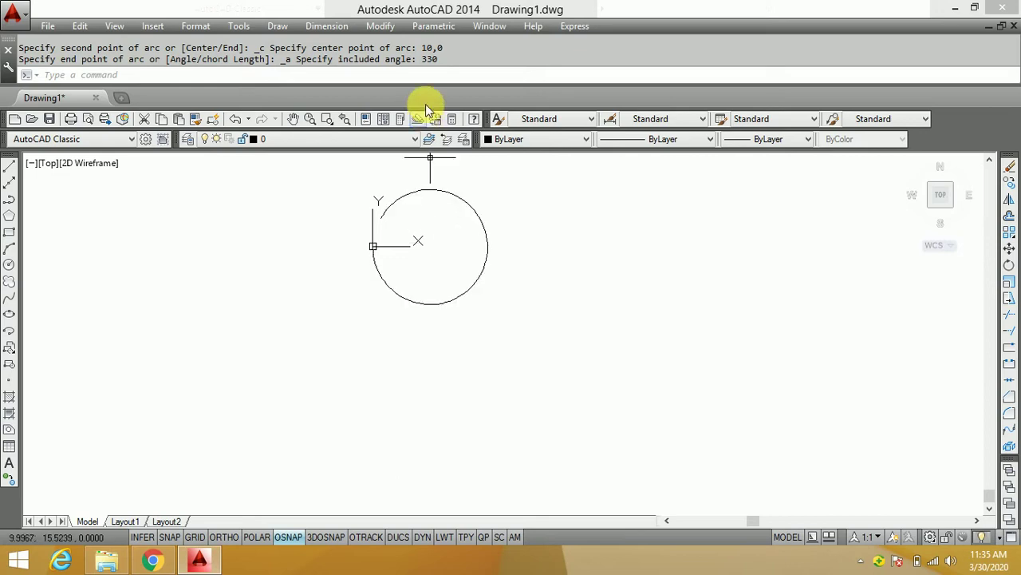
Browse the Draw > Arc methods, then close the menus
{"action": "left_click", "coordinate": [277, 26]}
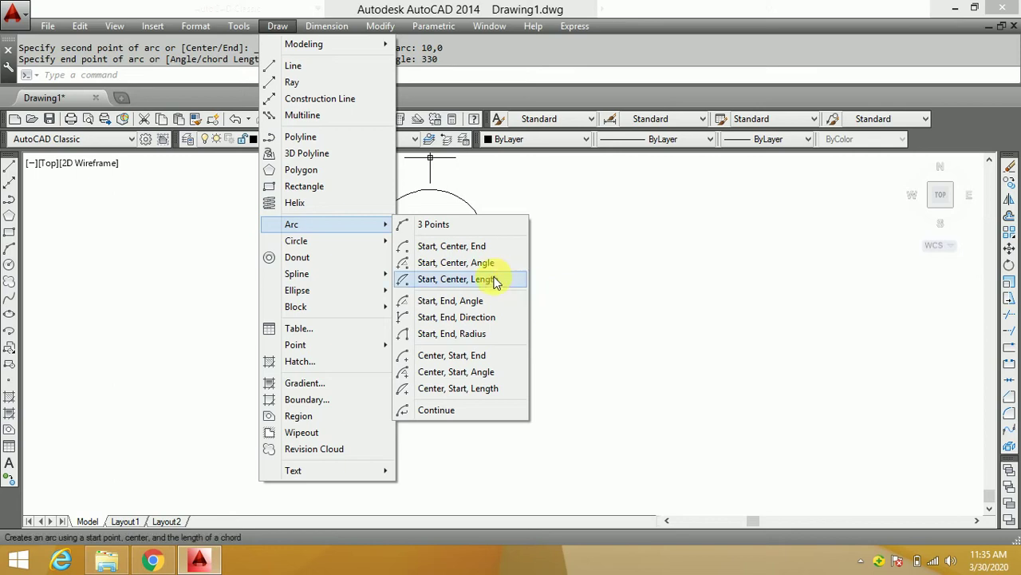
{"action": "key", "text": "Escape"}
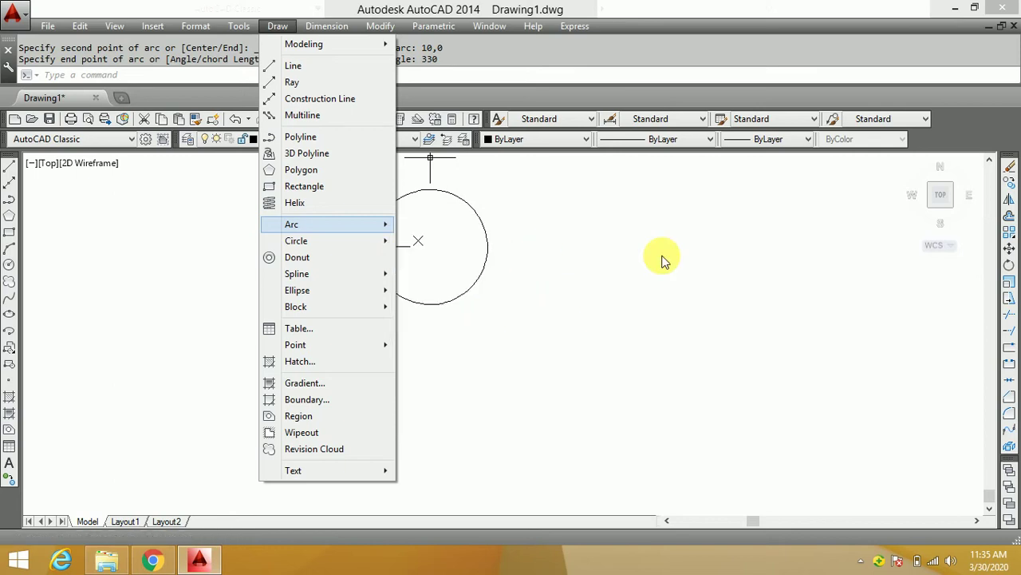
{"action": "key", "text": "Escape"}
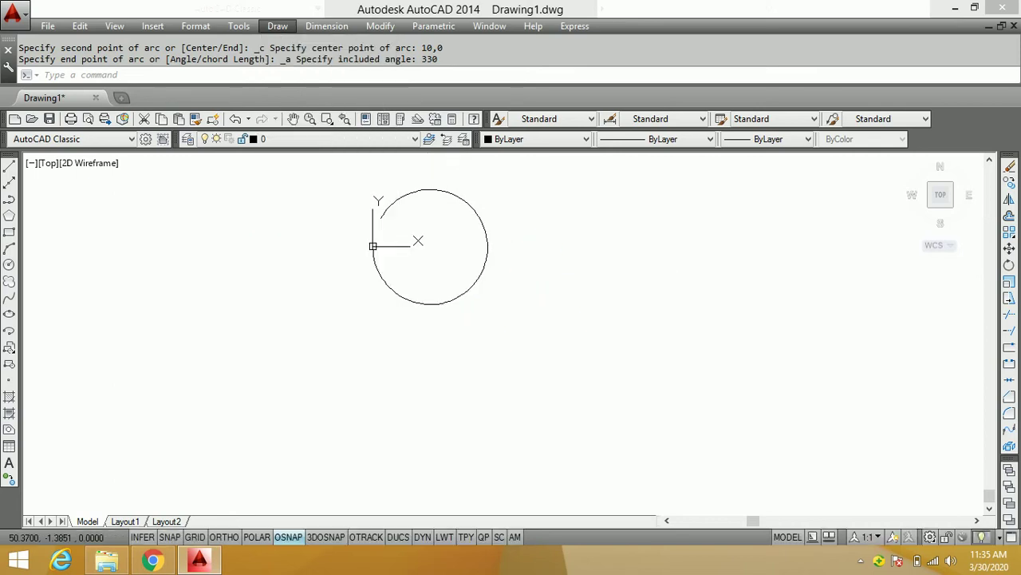
Select everything and delete the 330-degree arc
{"action": "left_click", "coordinate": [582, 256]}
{"action": "key", "text": "Escape"}
{"action": "key", "text": "ctrl+a"}
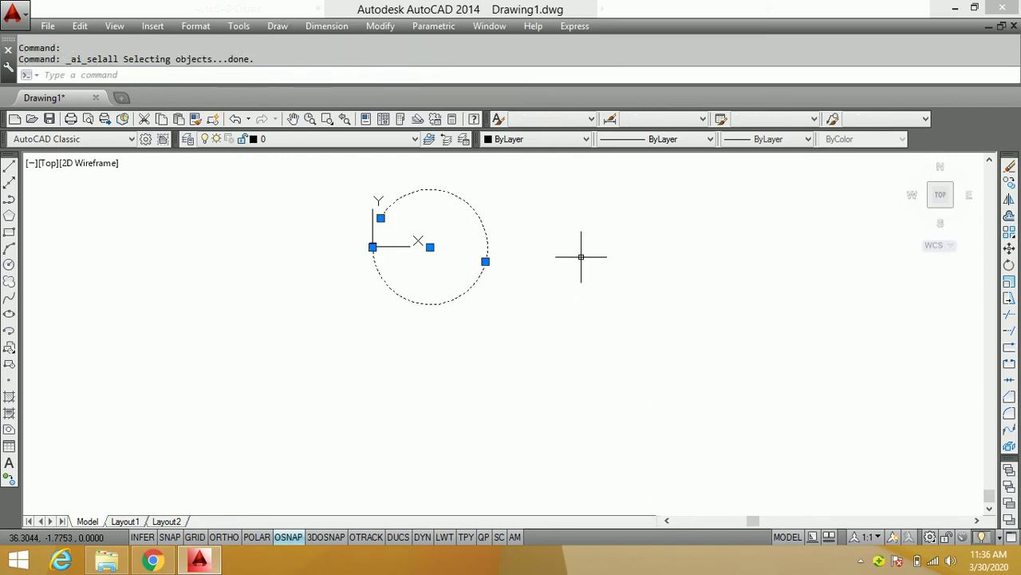
{"action": "key", "text": "Delete"}
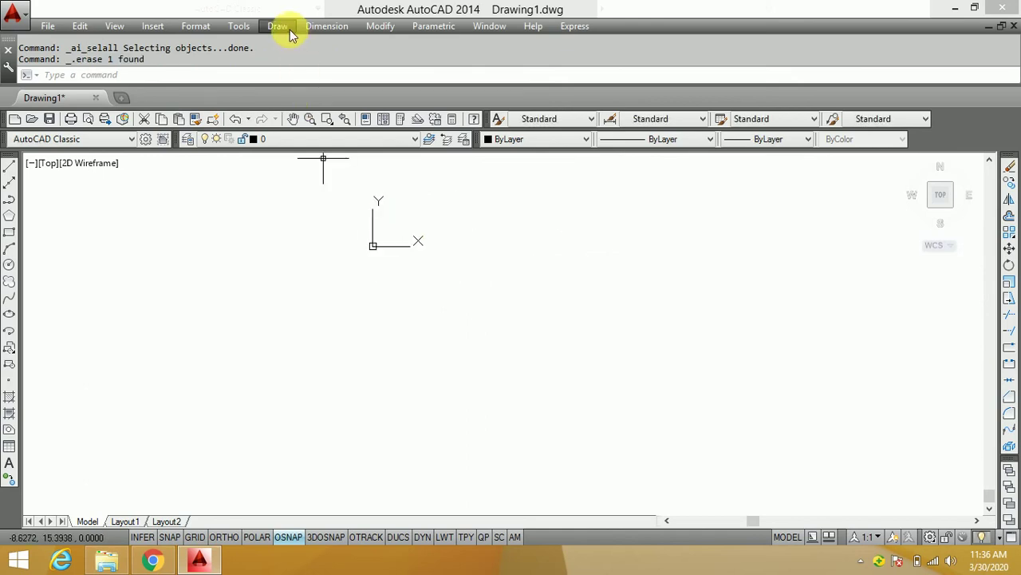
{"action": "left_click", "coordinate": [289, 30]}
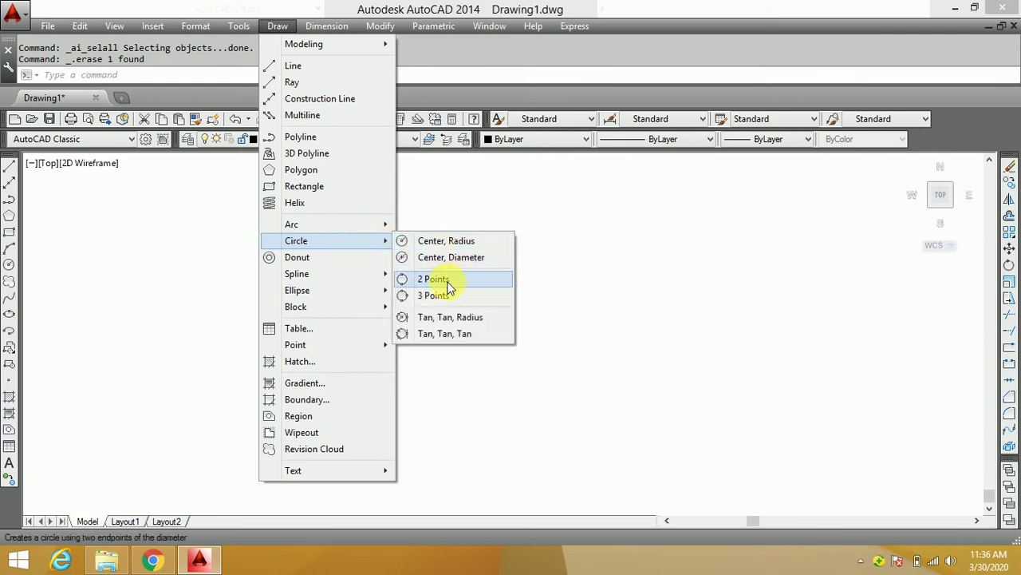
Draw a freehand 2-Point circle by picking two diameter end points on the right
{"action": "left_click", "coordinate": [450, 286]}
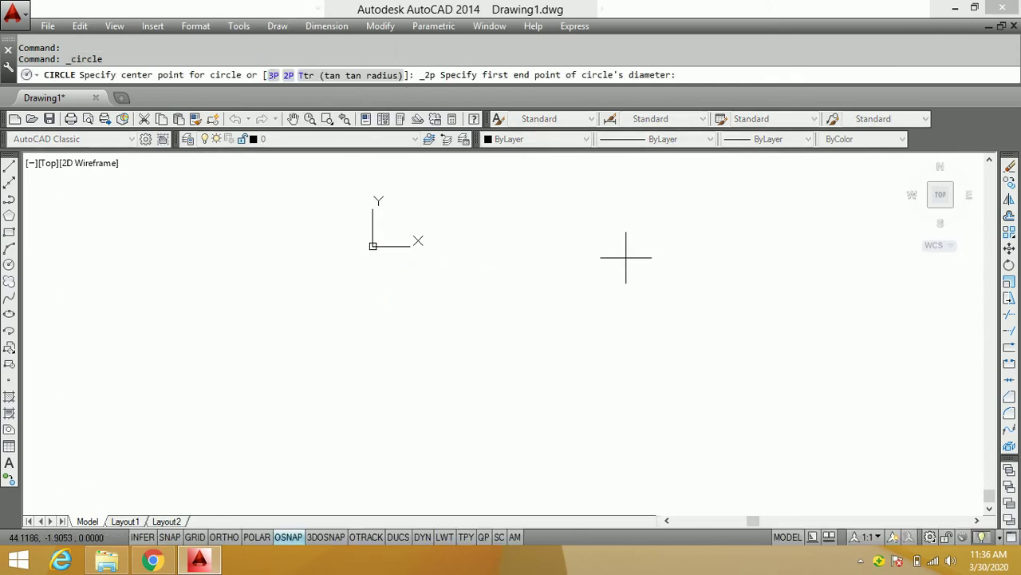
{"action": "left_click", "coordinate": [573, 237]}
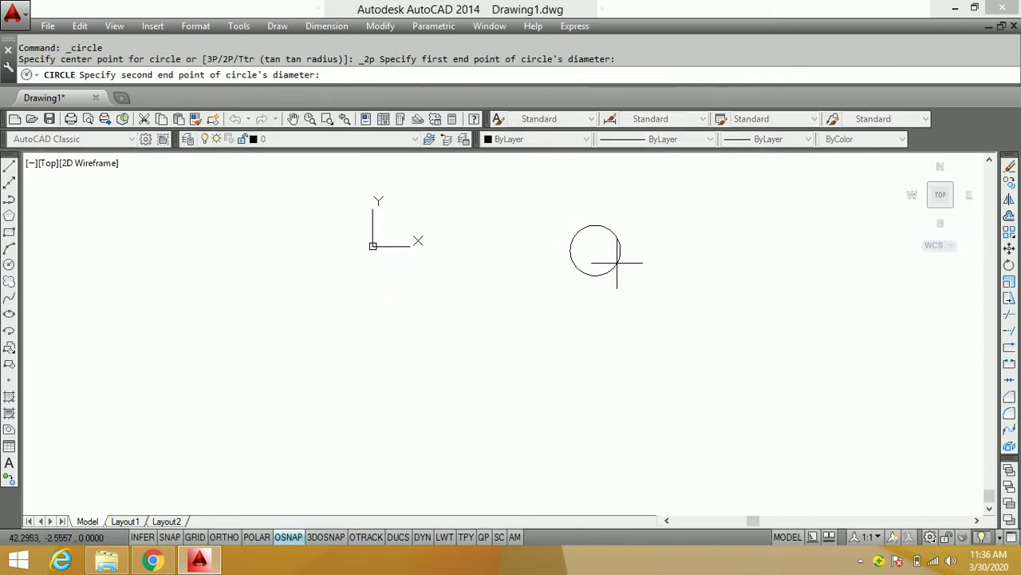
{"action": "left_click", "coordinate": [612, 414]}
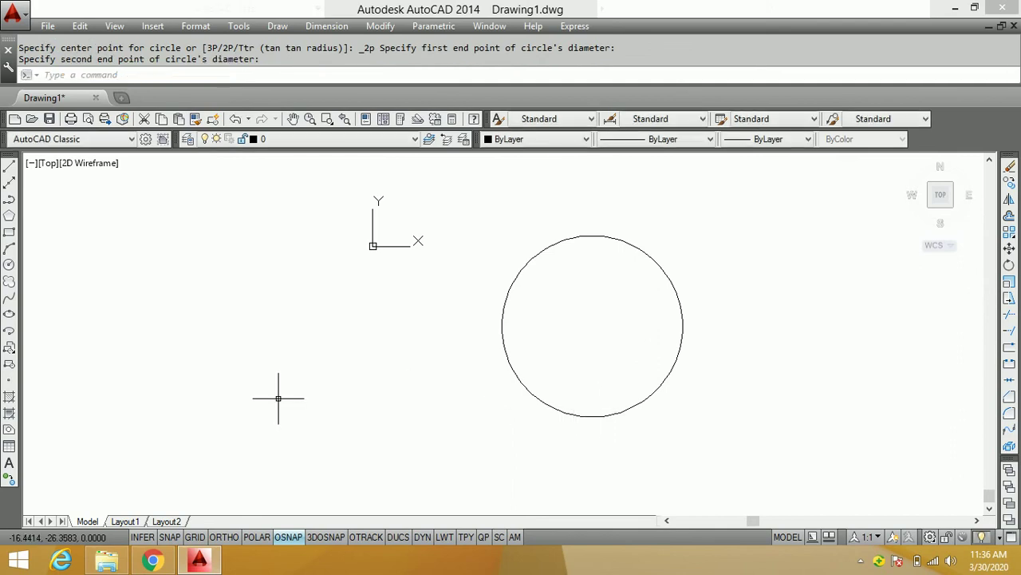
{"action": "left_click", "coordinate": [276, 27]}
{"action": "mouse_move", "coordinate": [296, 240]}
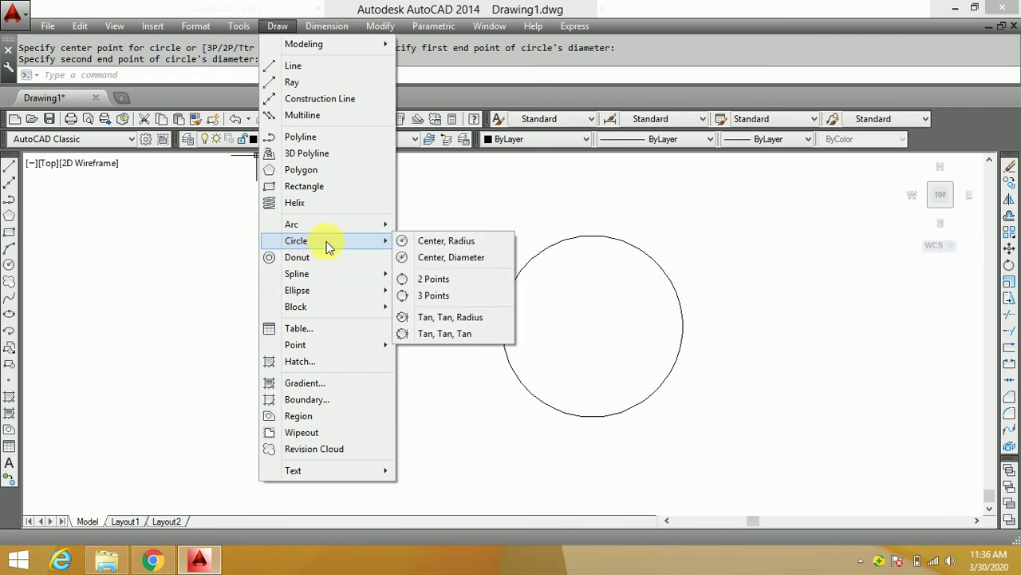
Draw a freehand 3 Points circle to the left of the existing circle
{"action": "left_click", "coordinate": [431, 296]}
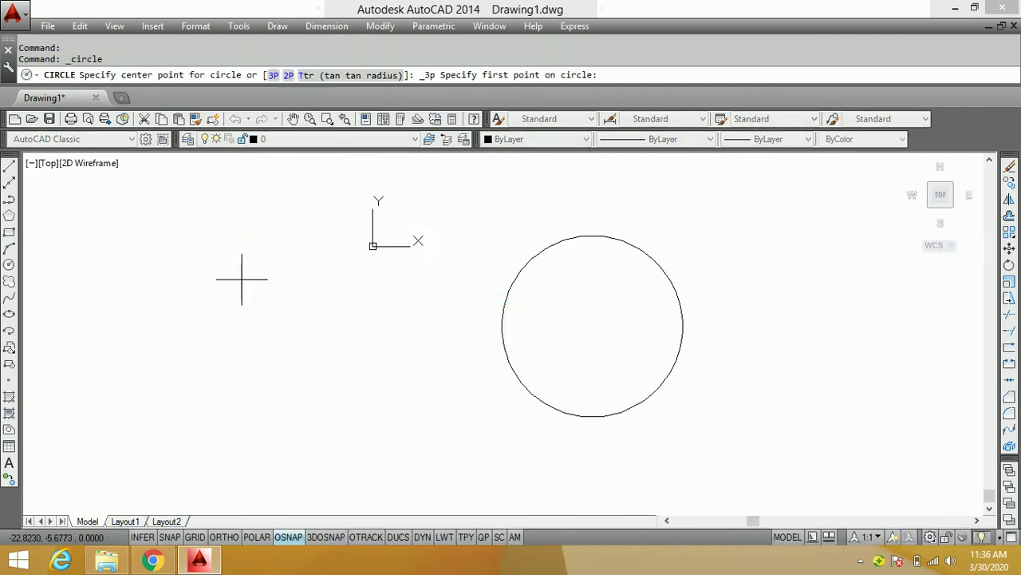
{"action": "left_click", "coordinate": [240, 276]}
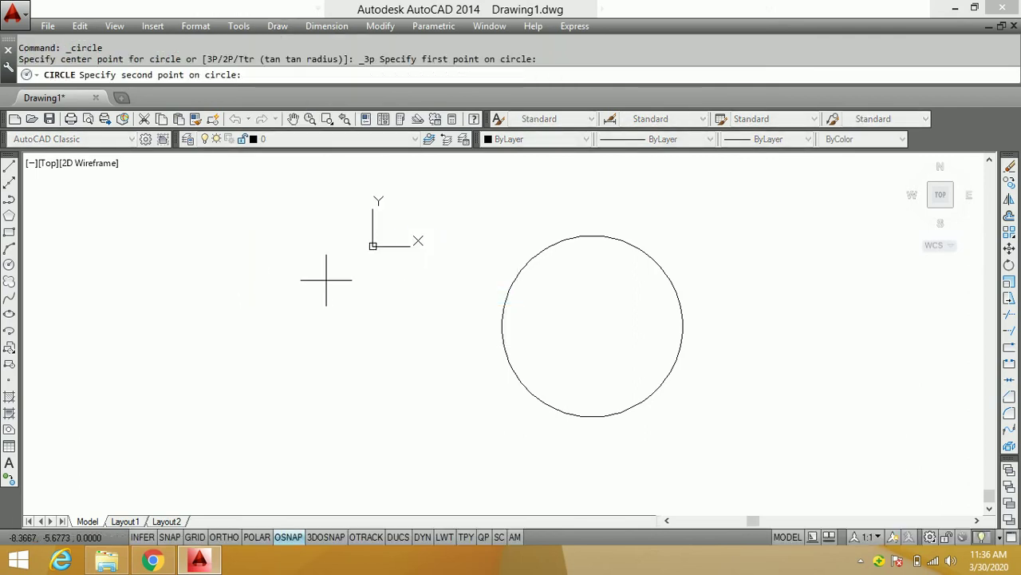
{"action": "left_click", "coordinate": [357, 305]}
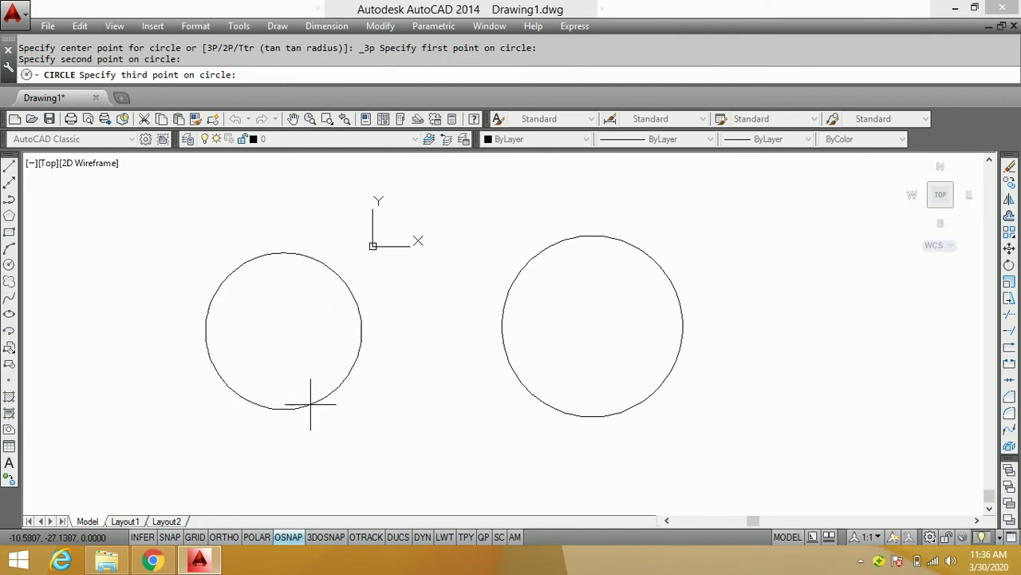
{"action": "left_click", "coordinate": [250, 454]}
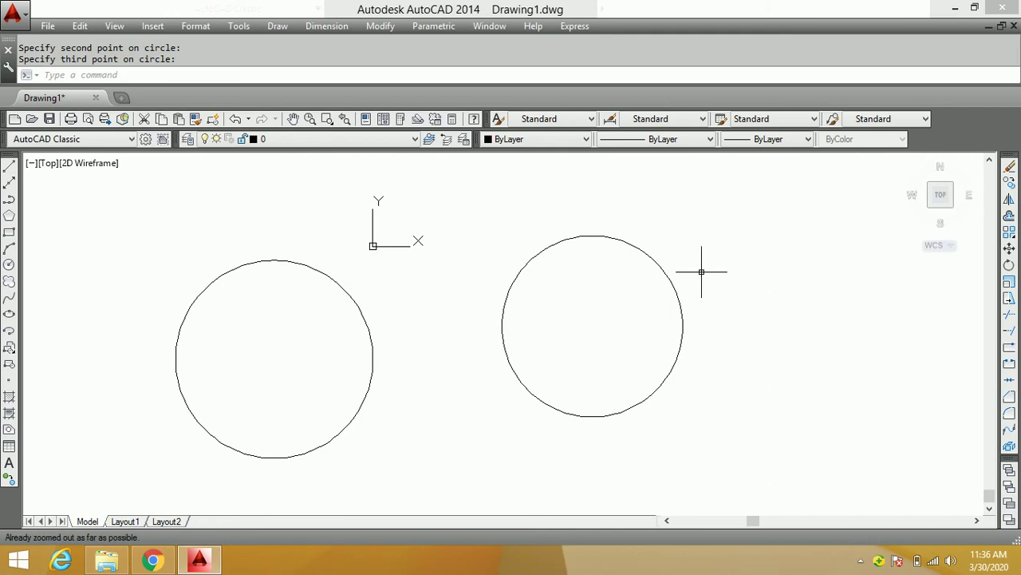
{"action": "left_click", "coordinate": [277, 25]}
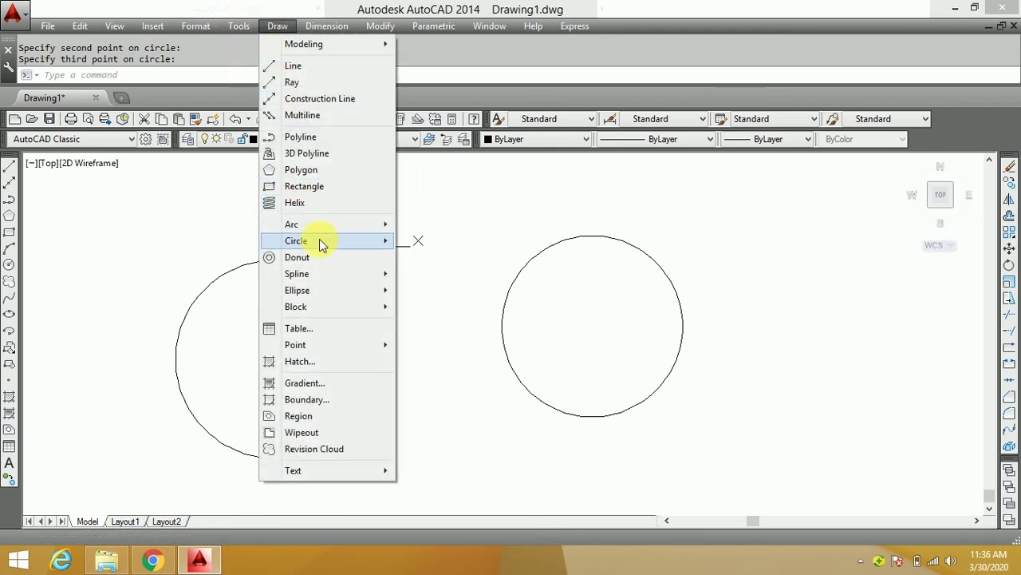
{"action": "mouse_move", "coordinate": [296, 240]}
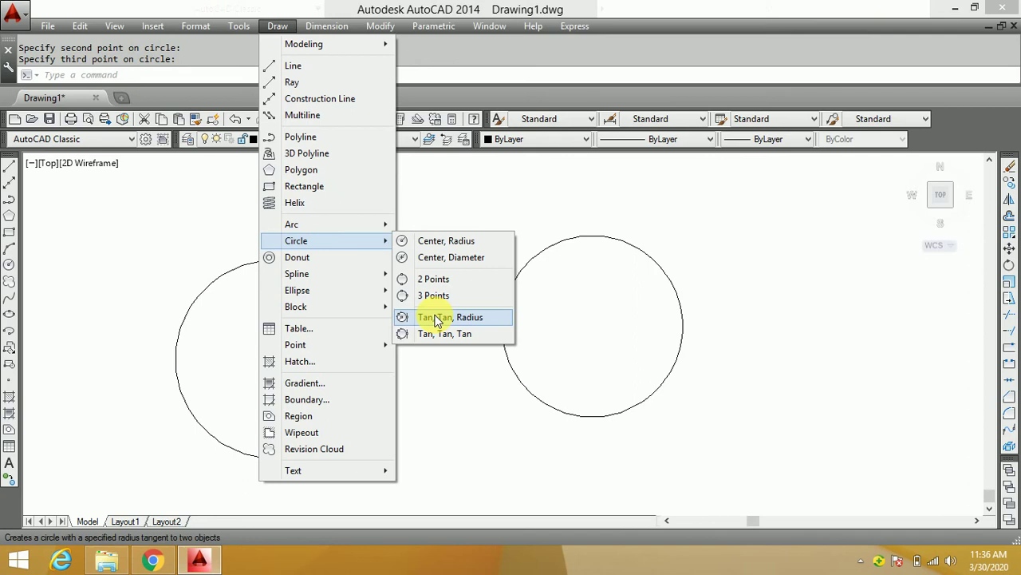
Try a Tan, Tan, Radius circle of radius 20 touching both circles, then undo it
{"action": "left_click", "coordinate": [435, 317]}
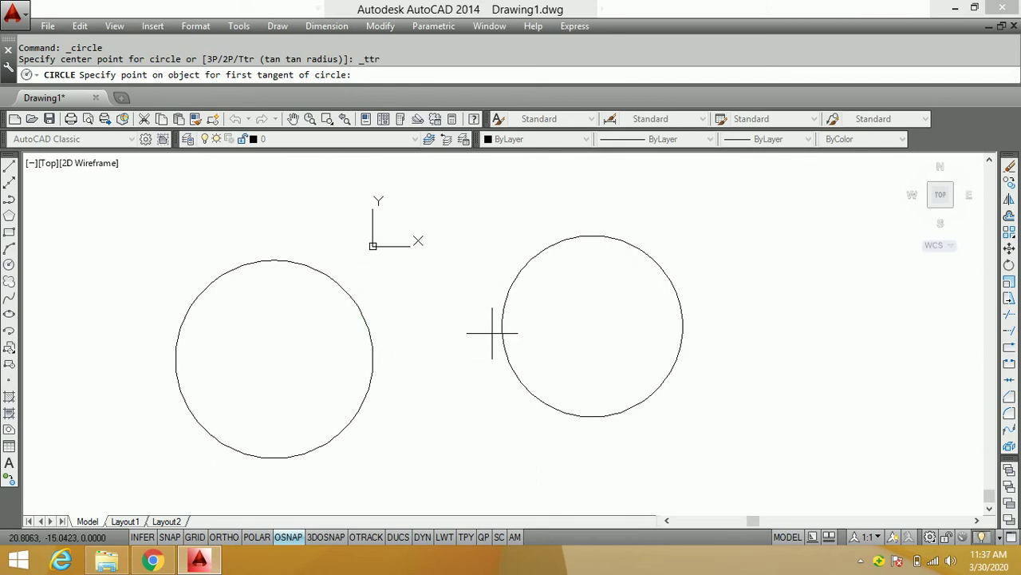
{"action": "scroll", "coordinate": [462, 334], "scroll_direction": "down", "scroll_amount": 2}
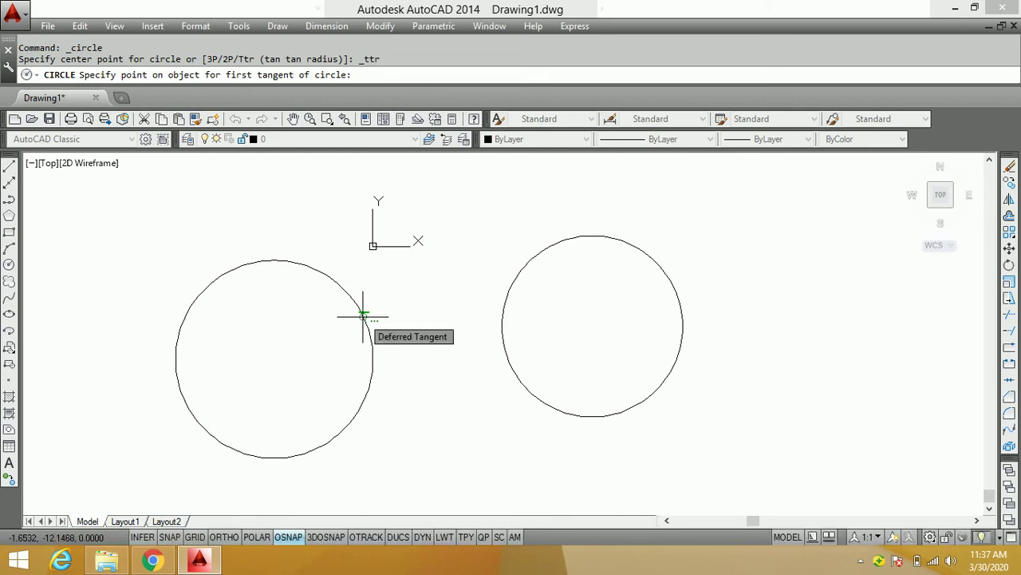
{"action": "left_click", "coordinate": [363, 316]}
{"action": "left_click", "coordinate": [501, 306]}
{"action": "type", "text": "20"}
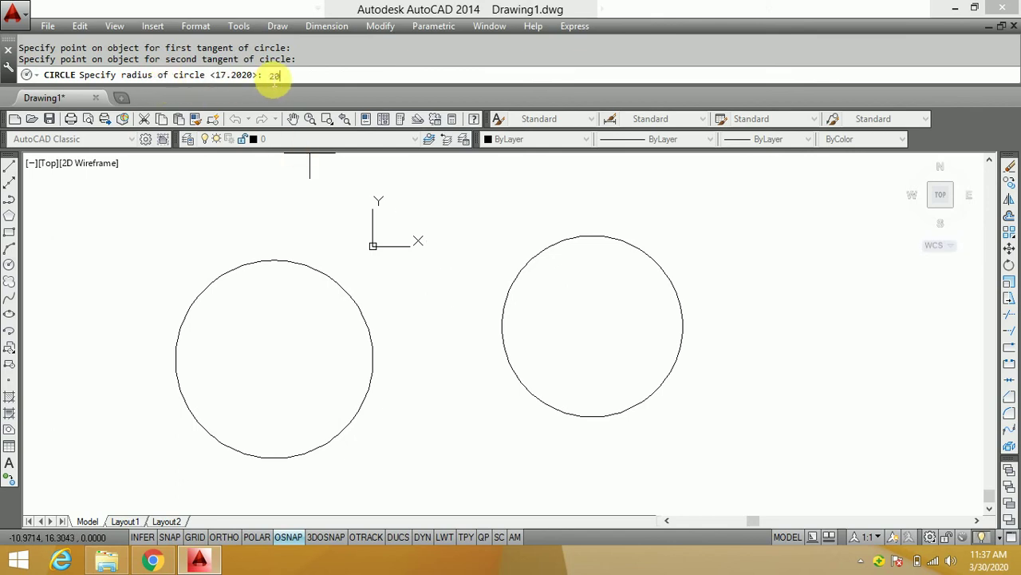
{"action": "key", "text": "Return"}
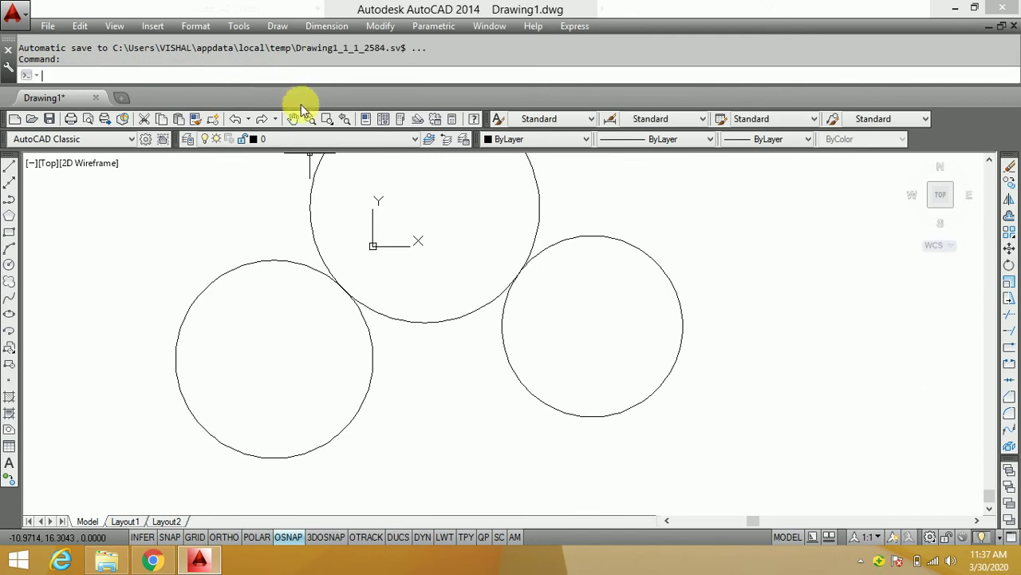
{"action": "scroll", "coordinate": [494, 280], "scroll_direction": "down", "scroll_amount": 2}
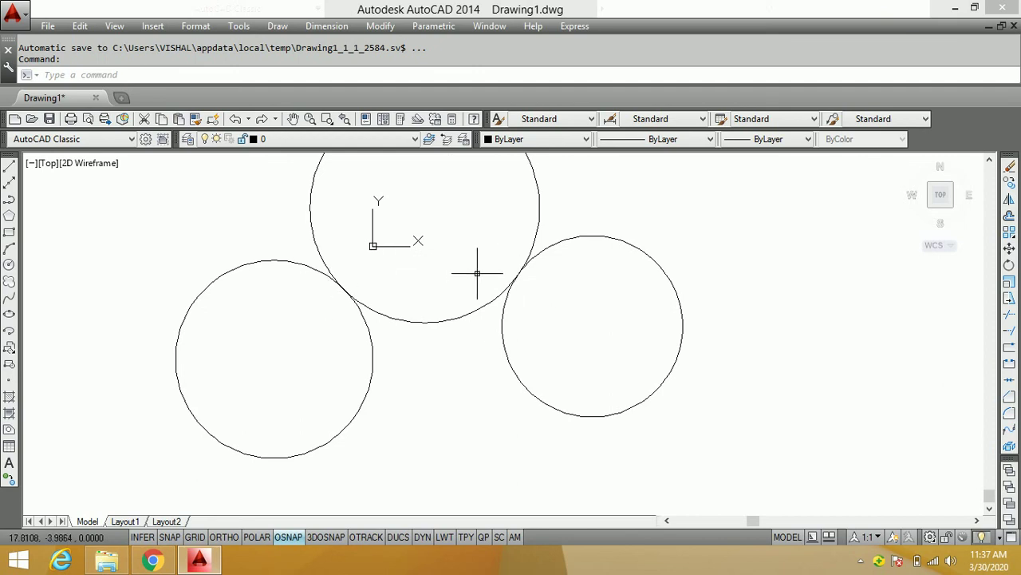
{"action": "key", "text": "ctrl+z"}
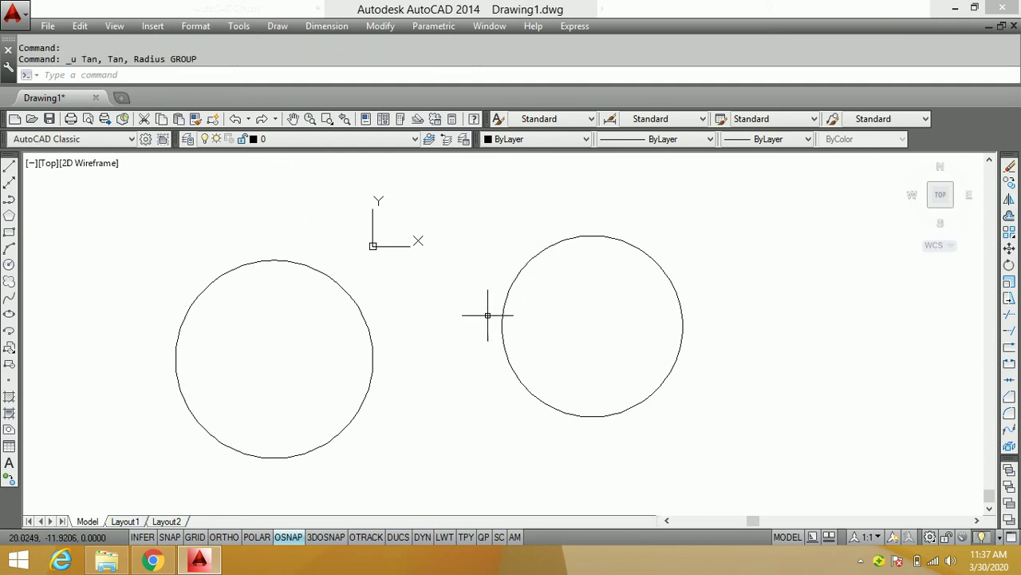
Redraw the Tan, Tan, Radius circle touching both circles with radius 18
{"action": "left_click", "coordinate": [277, 25]}
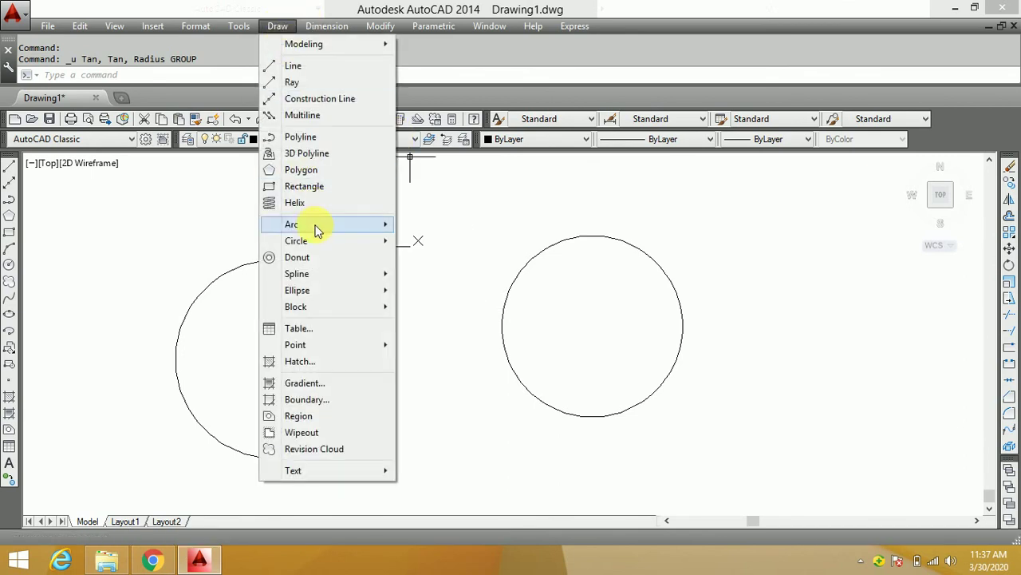
{"action": "mouse_move", "coordinate": [296, 240]}
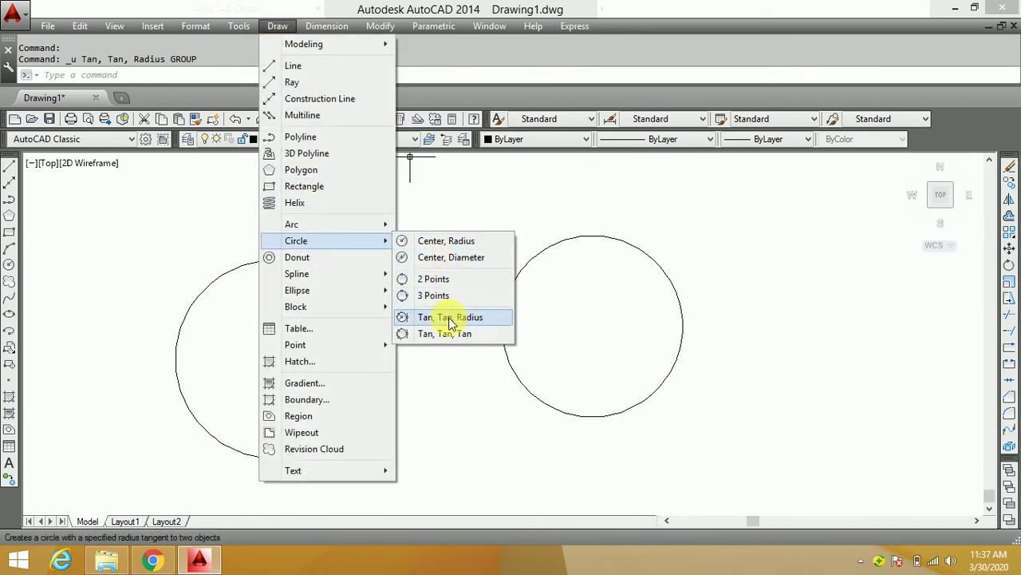
{"action": "left_click", "coordinate": [451, 317]}
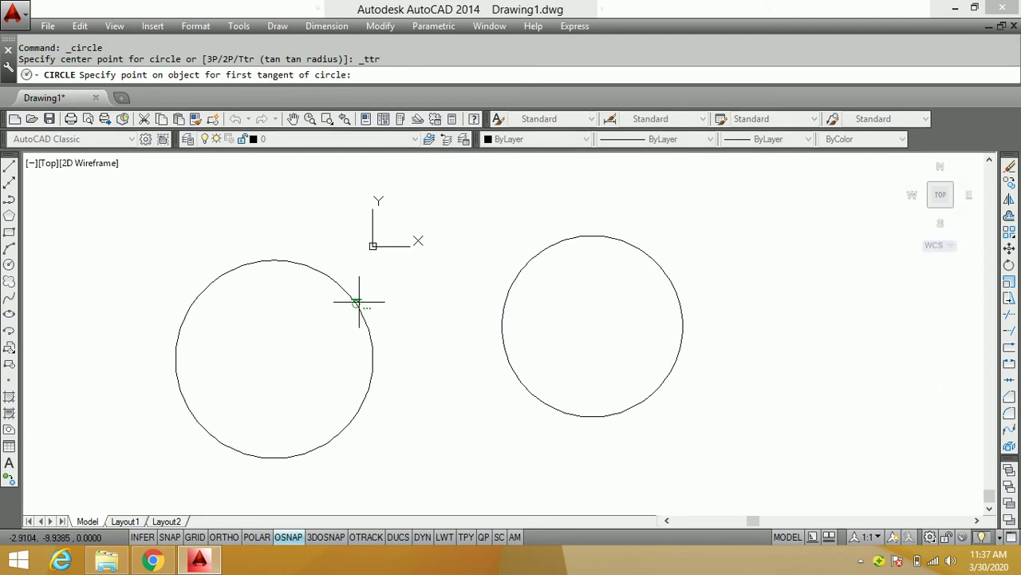
{"action": "left_click", "coordinate": [356, 304]}
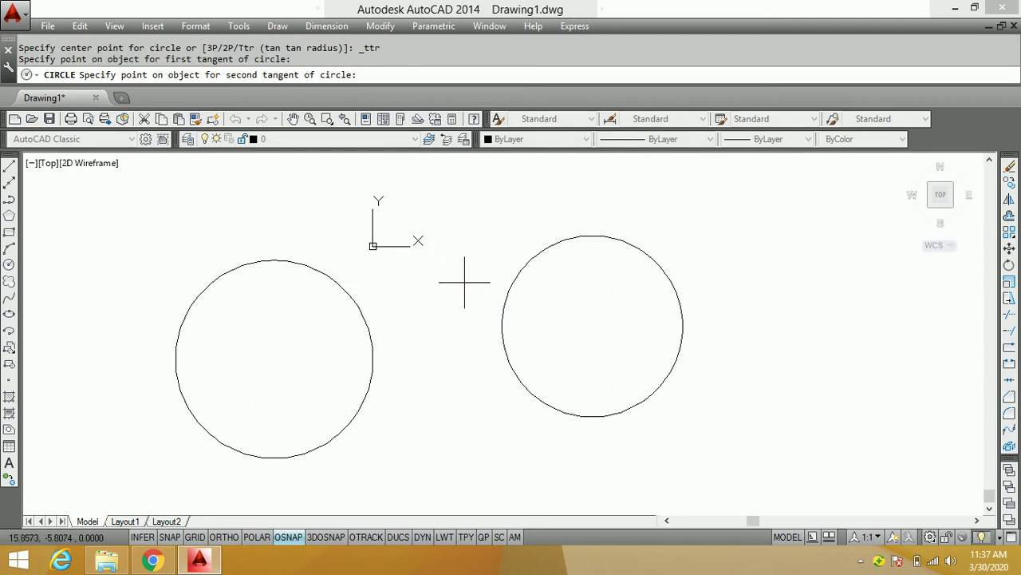
{"action": "left_click", "coordinate": [502, 307]}
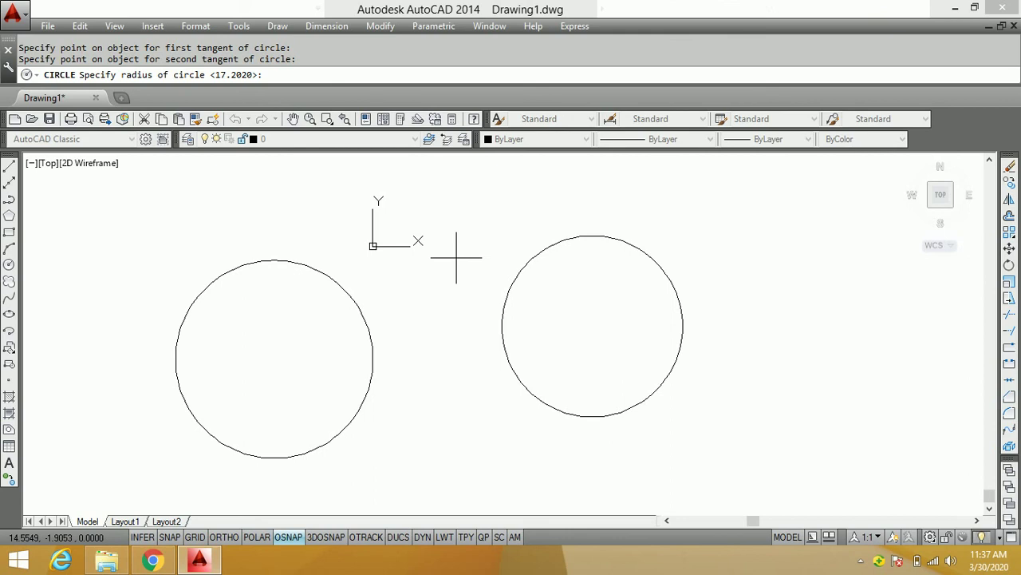
{"action": "type", "text": "18"}
{"action": "key", "text": "Return"}
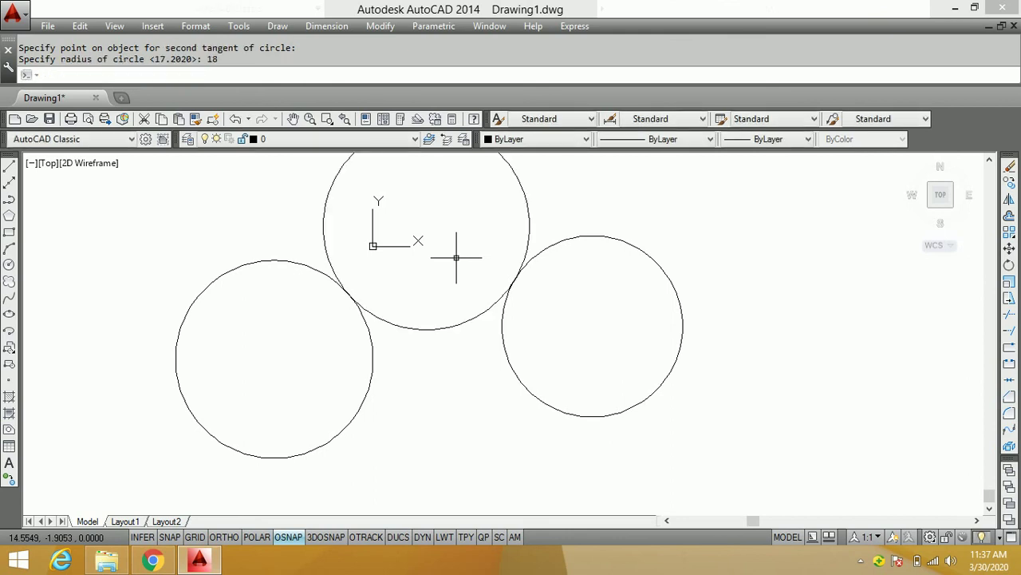
Draw a Tan, Tan, Tan circle touching the left, top and right circles
{"action": "left_click", "coordinate": [284, 29]}
{"action": "mouse_move", "coordinate": [296, 240]}
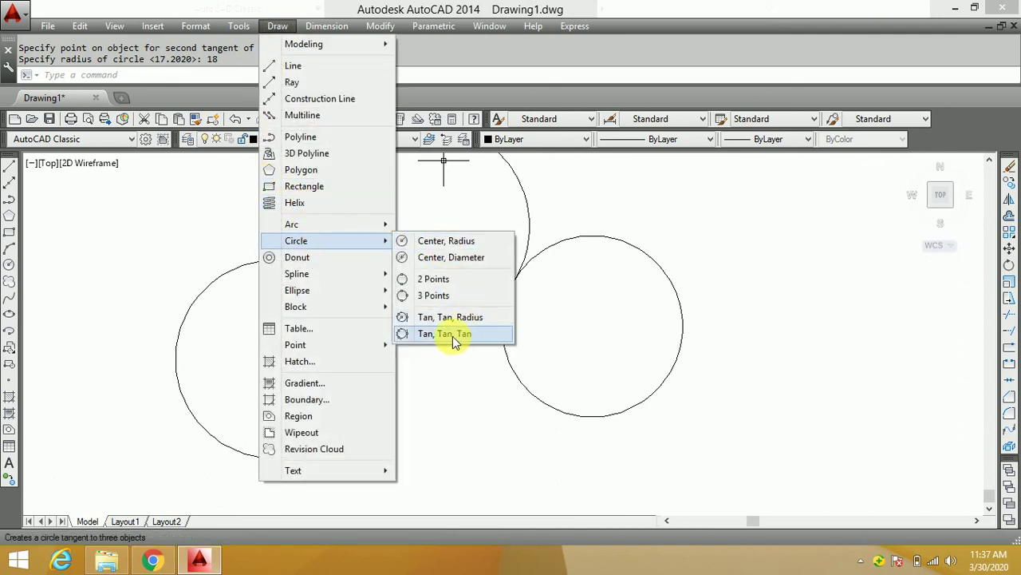
{"action": "left_click", "coordinate": [452, 336]}
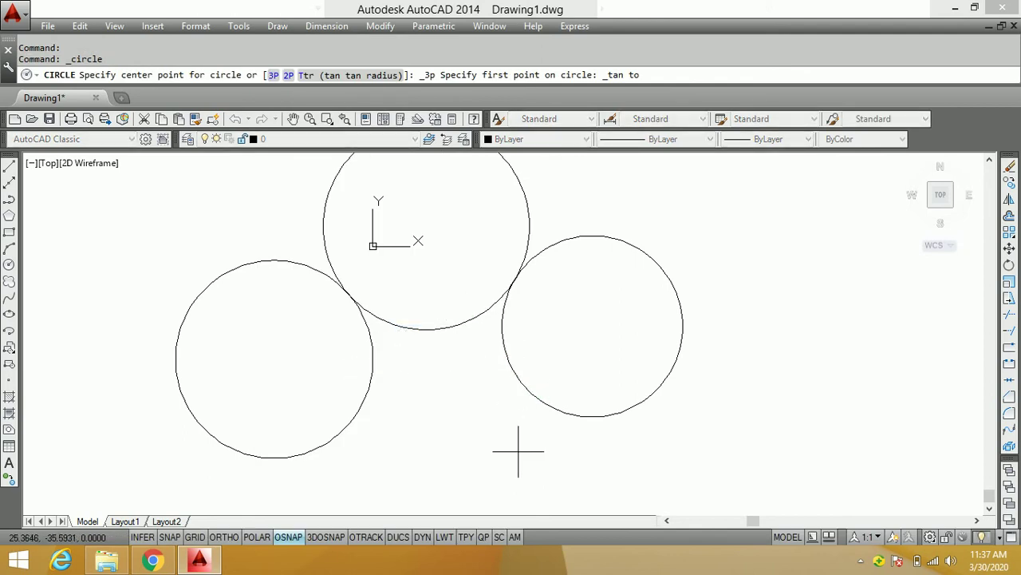
{"action": "left_click", "coordinate": [370, 378]}
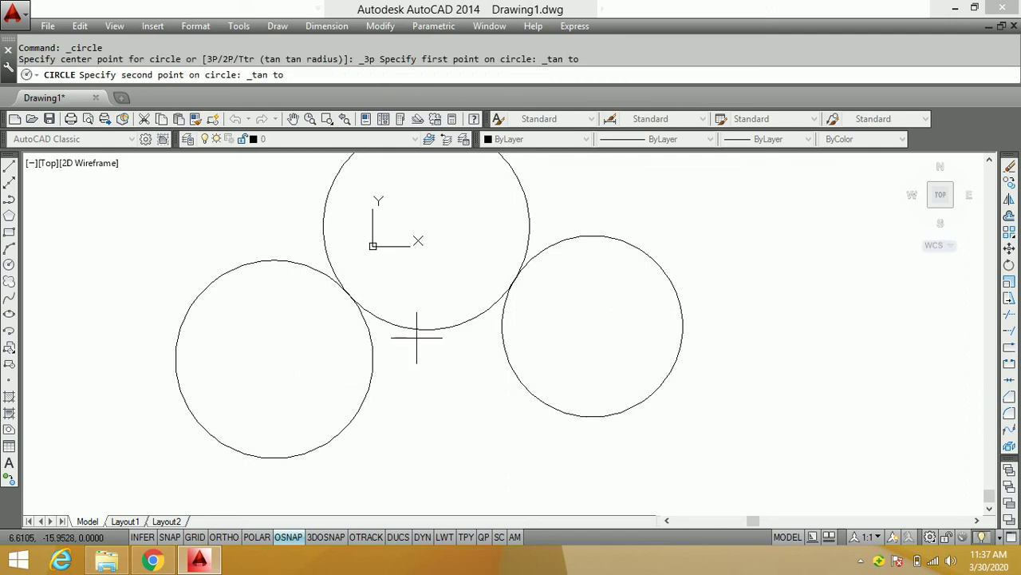
{"action": "left_click", "coordinate": [446, 325]}
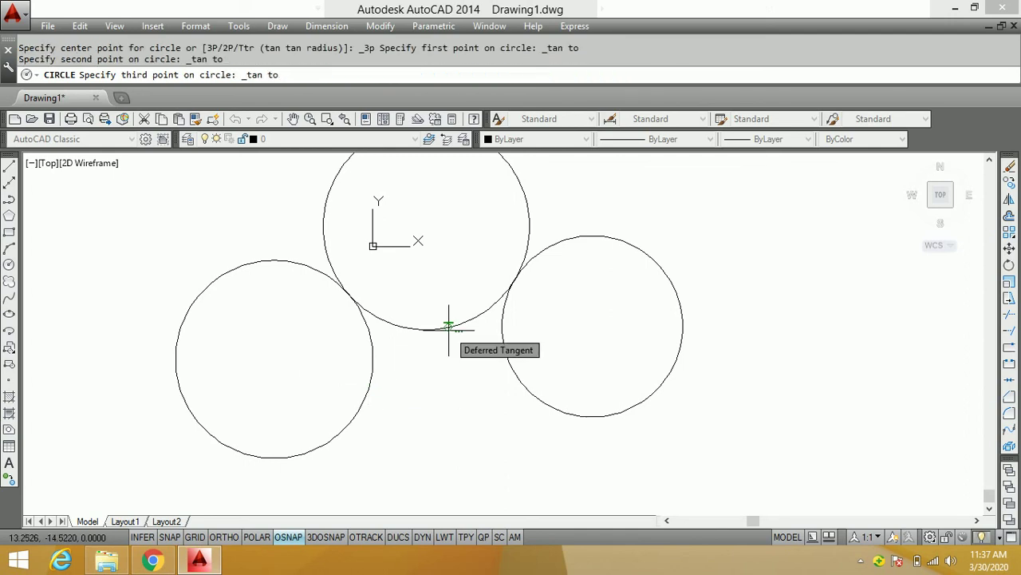
{"action": "left_click", "coordinate": [513, 369]}
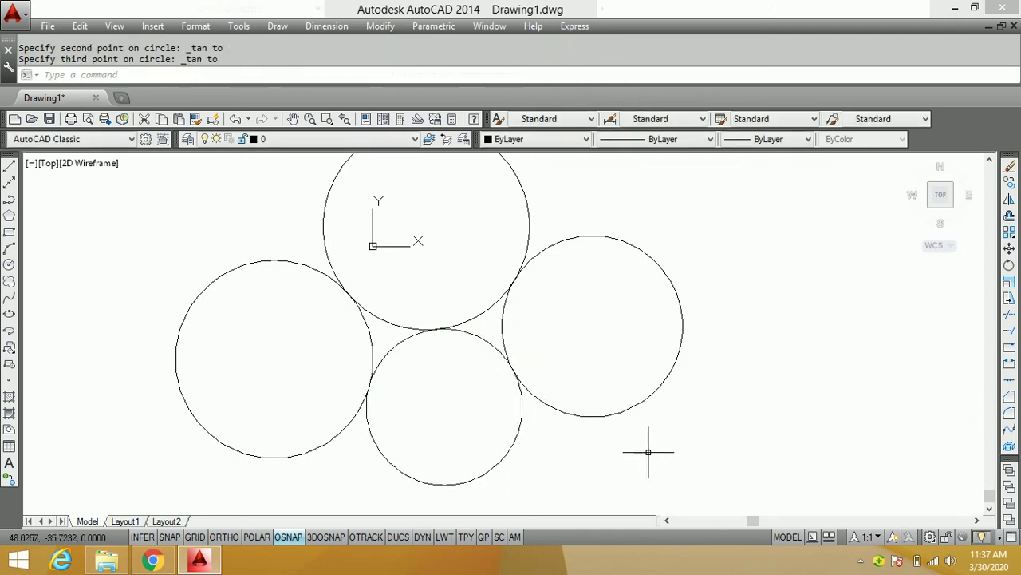